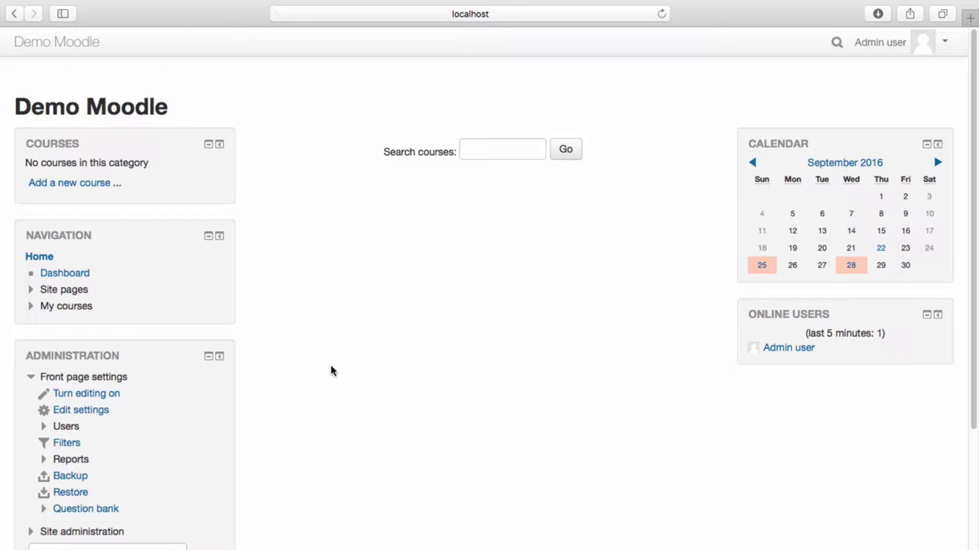
# Go to Site administration > Plugins > Enrolments > Manage enrol plugins
pyautogui.click(101, 536)
pyautogui.scroll(-3, 120, 525)
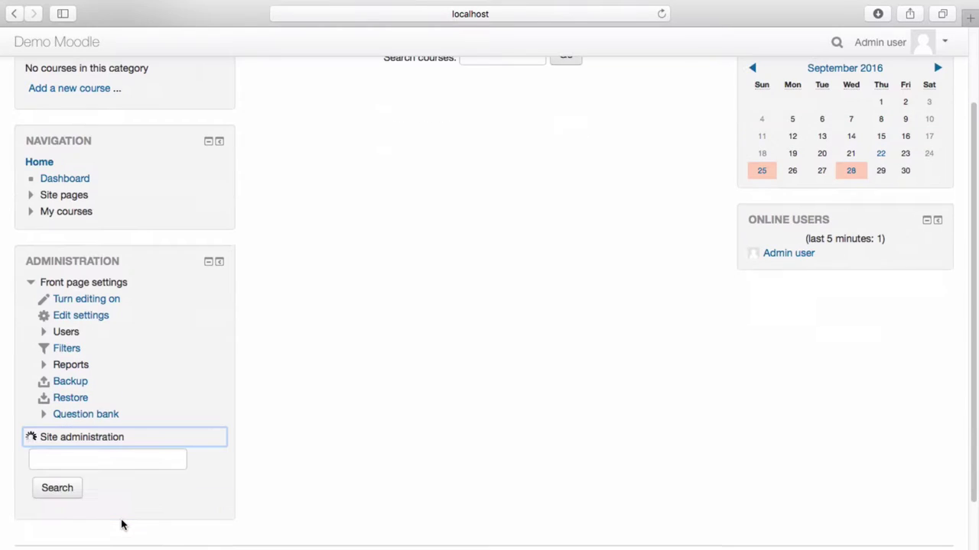
pyautogui.scroll(-4, 121, 524)
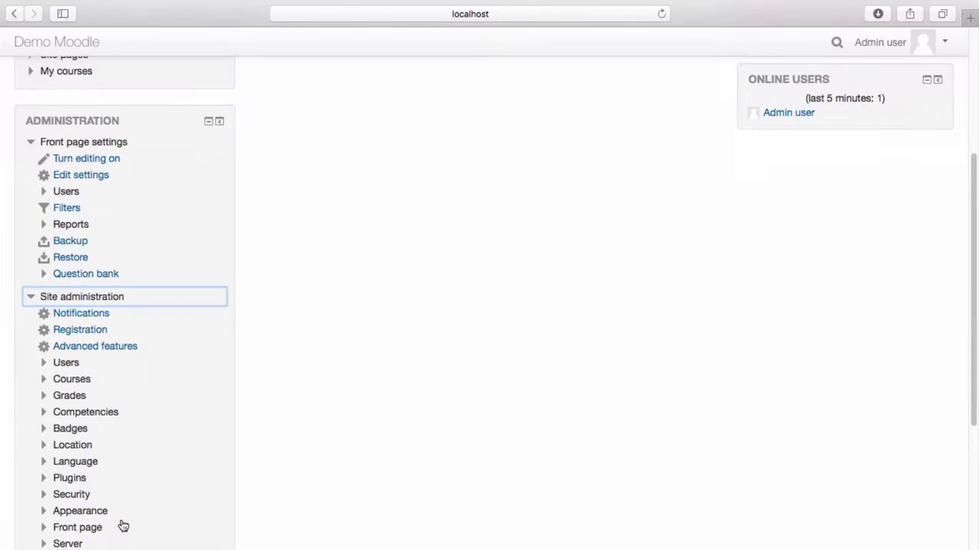
pyautogui.click(79, 478)
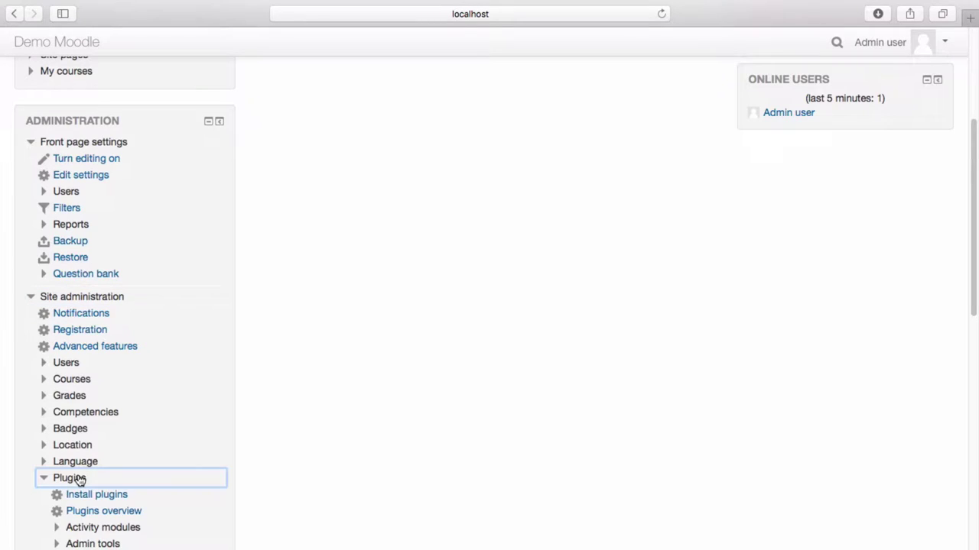
pyautogui.scroll(-4, 80, 478)
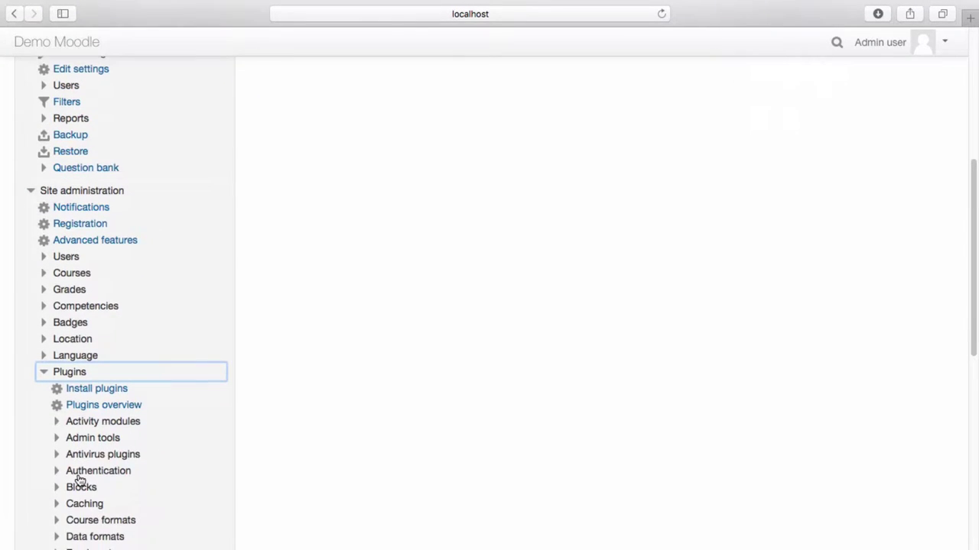
pyautogui.scroll(-2, 79, 478)
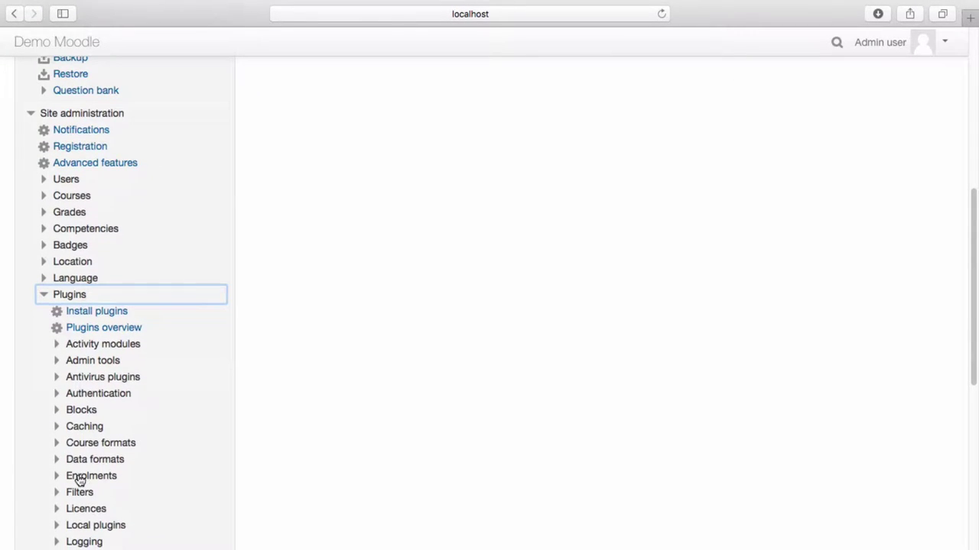
pyautogui.click(79, 477)
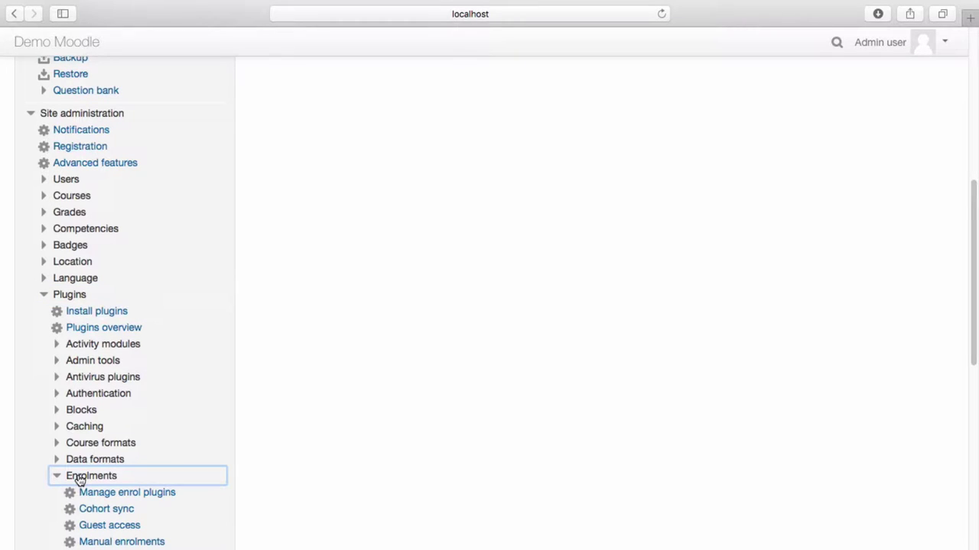
pyautogui.click(96, 493)
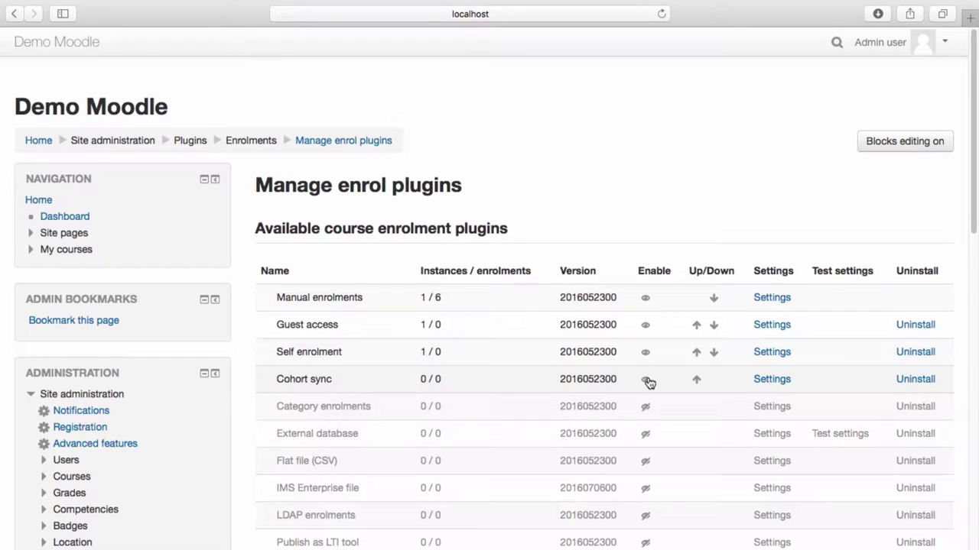
# Disable Cohort sync, enable Category enrolments, and go back to the Home front page
pyautogui.click(646, 380)
pyautogui.click(646, 380)
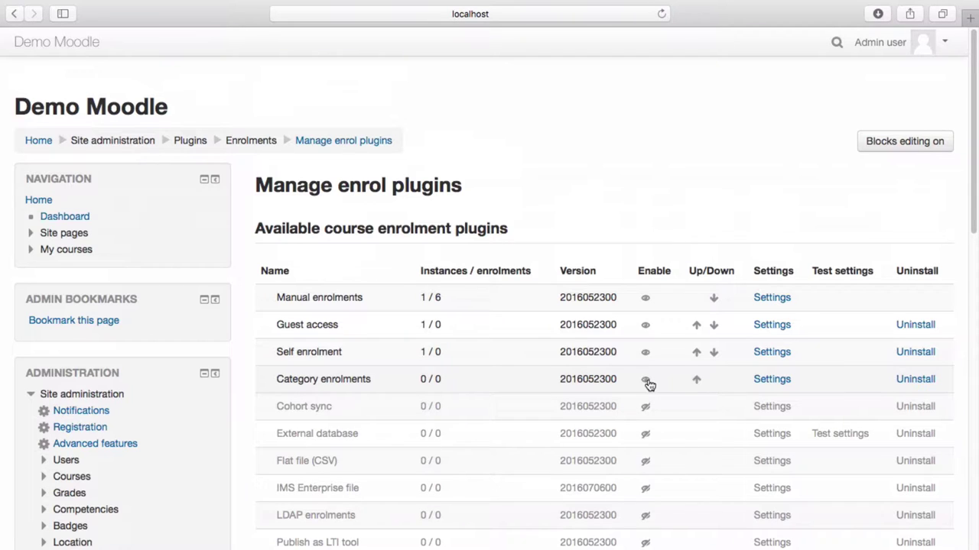
pyautogui.scroll(-5, 649, 385)
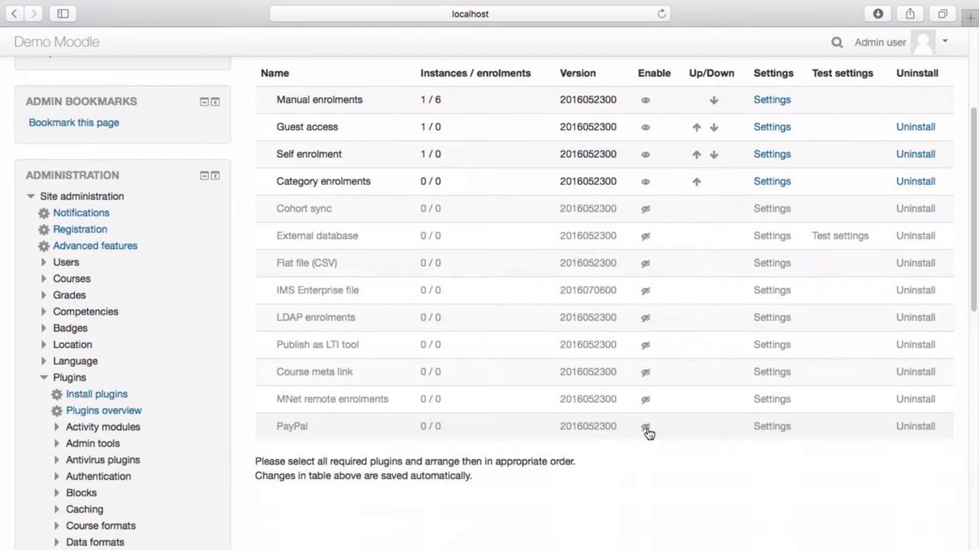
pyautogui.scroll(5, 646, 434)
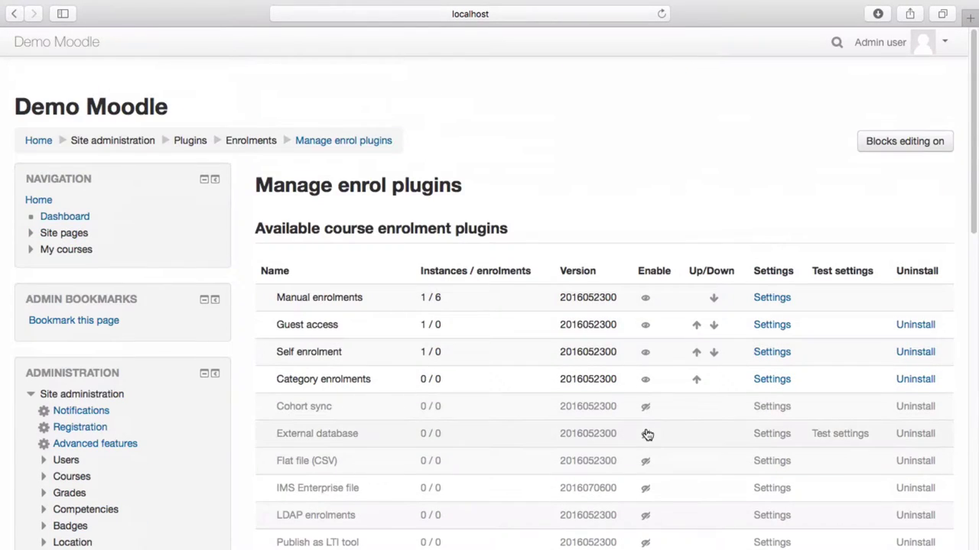
pyautogui.click(38, 140)
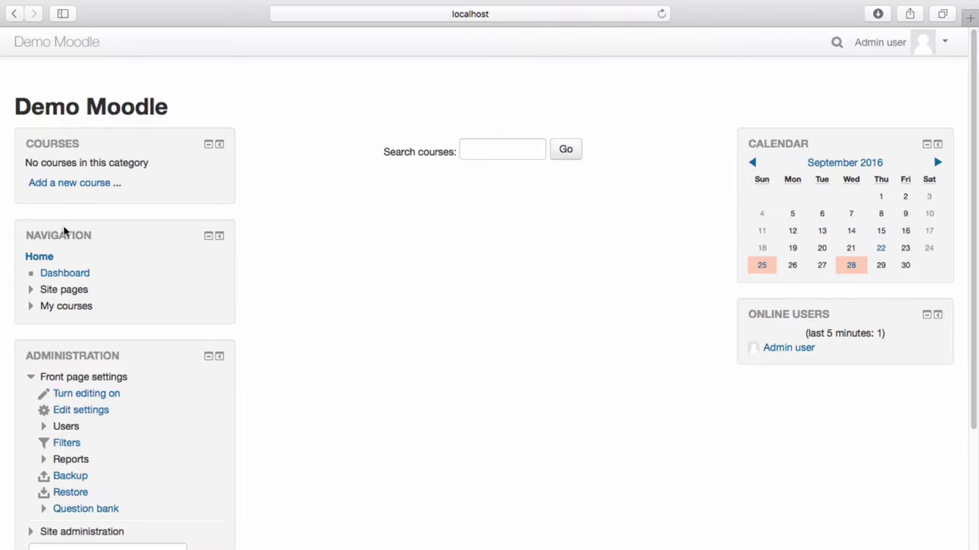
# Open the OHS course from My courses and go to Users > Enrolment methods
pyautogui.click(66, 306)
pyautogui.click(64, 323)
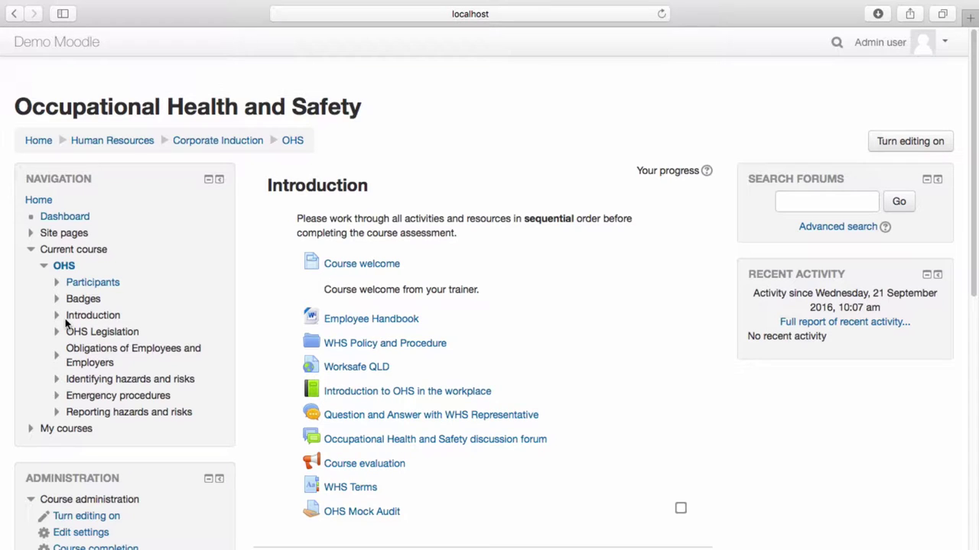
pyautogui.scroll(-5, 67, 324)
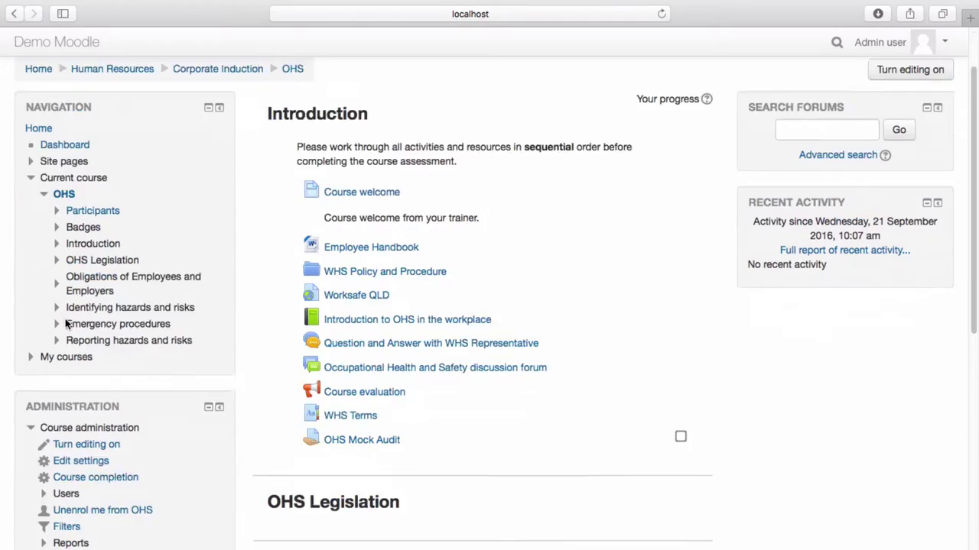
pyautogui.click(67, 345)
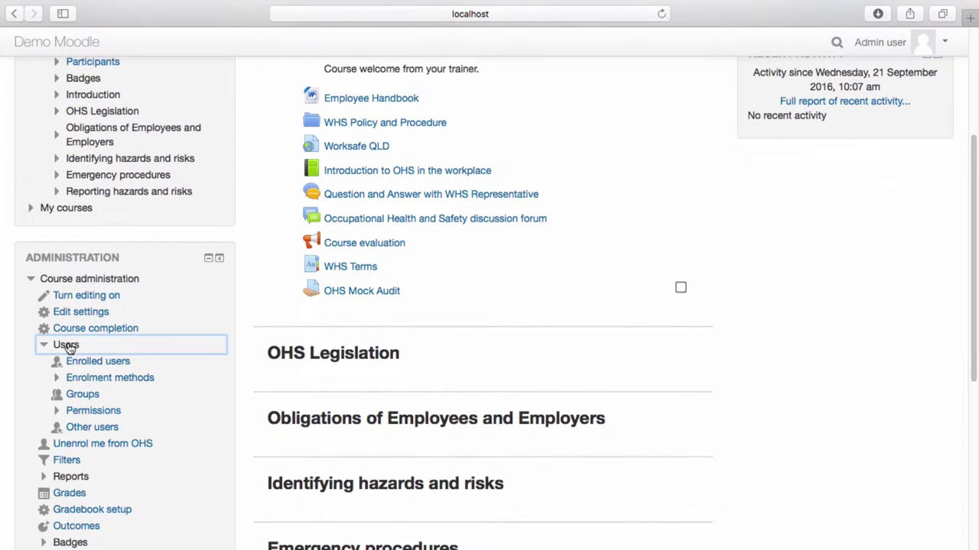
pyautogui.click(109, 376)
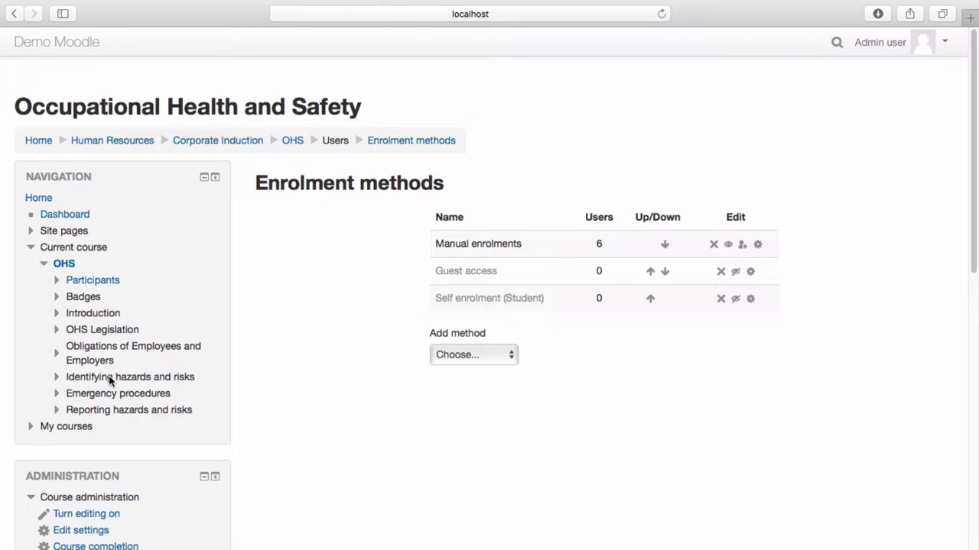
# Open the OHS course's Users > Enrolled users page from the Administration block
pyautogui.press('Tab')
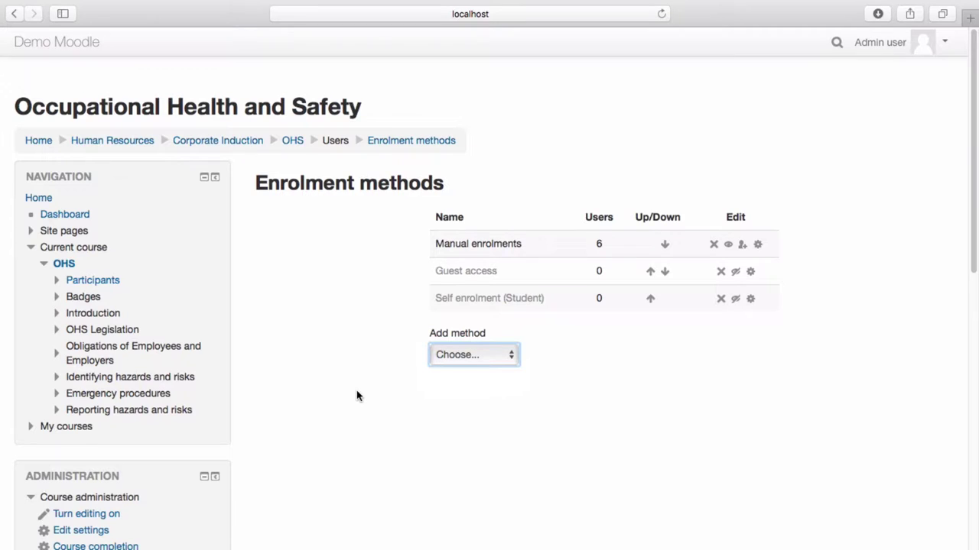
pyautogui.scroll(-5, 357, 396)
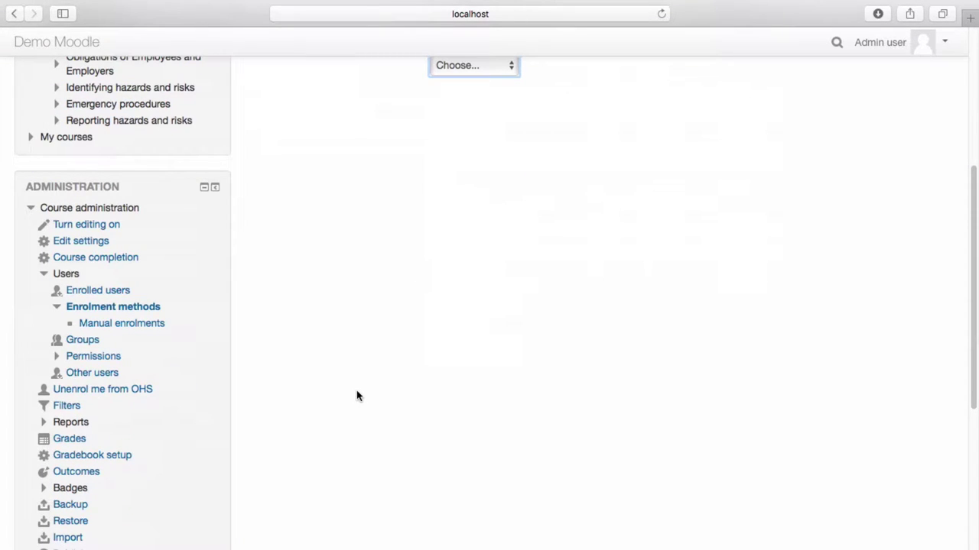
pyautogui.click(98, 291)
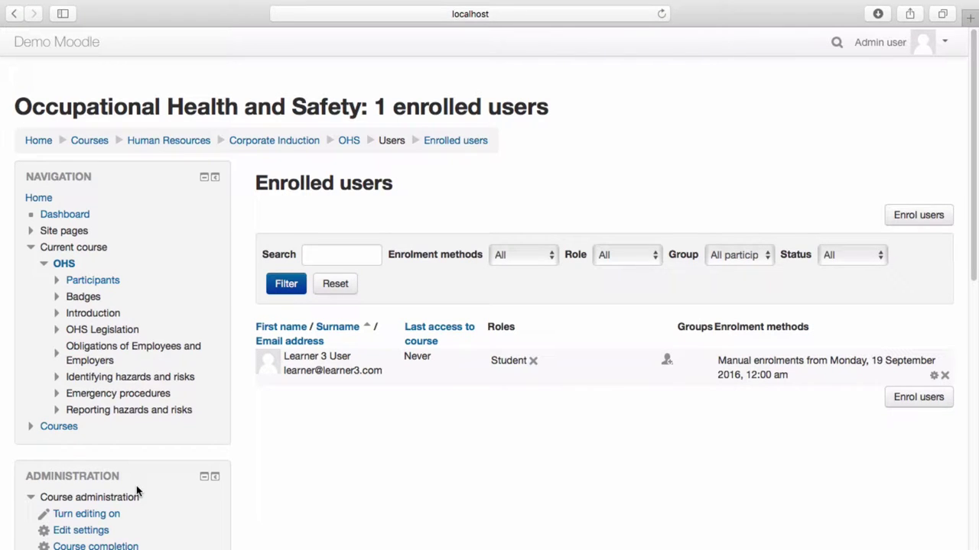
# Enrol the Test user as a Student, finish, and reopen the Enrol users dialog
pyautogui.click(921, 218)
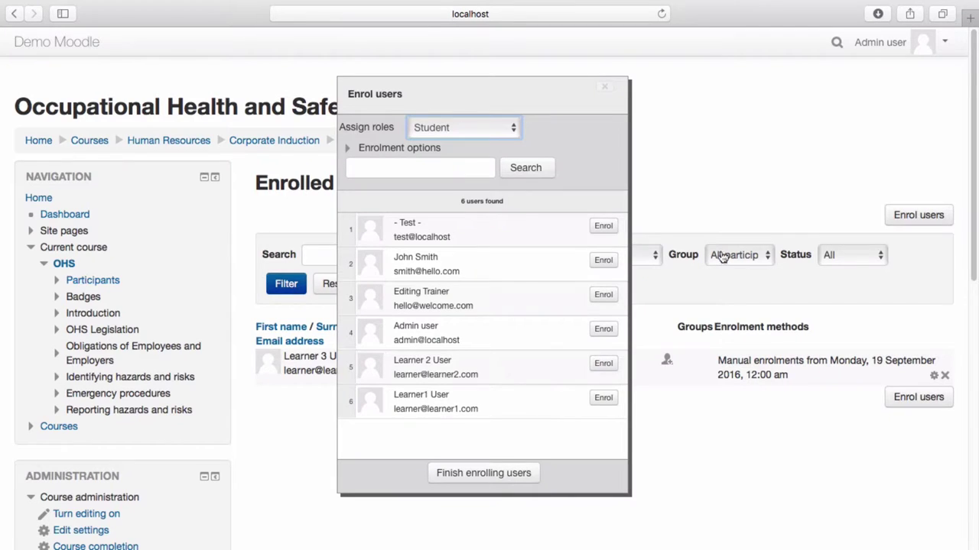
pyautogui.click(603, 227)
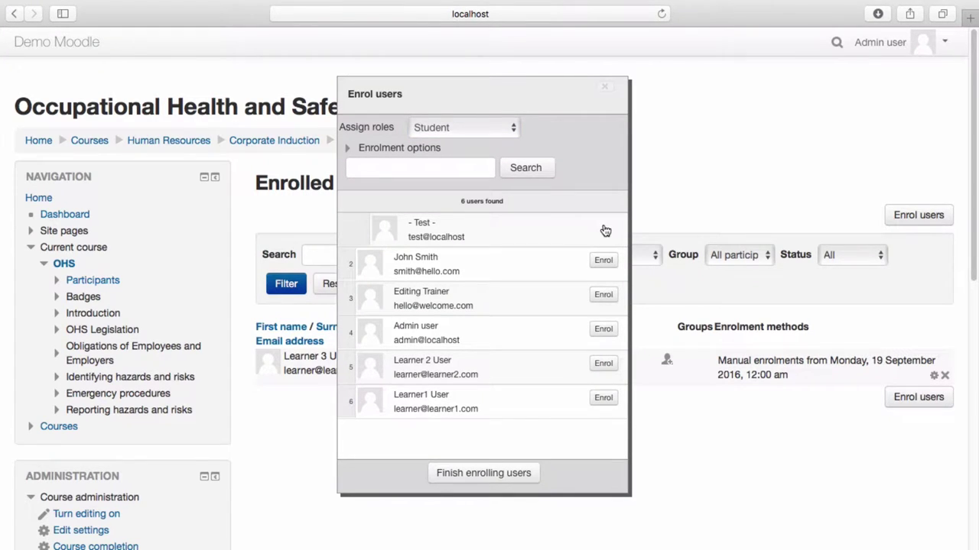
pyautogui.click(484, 471)
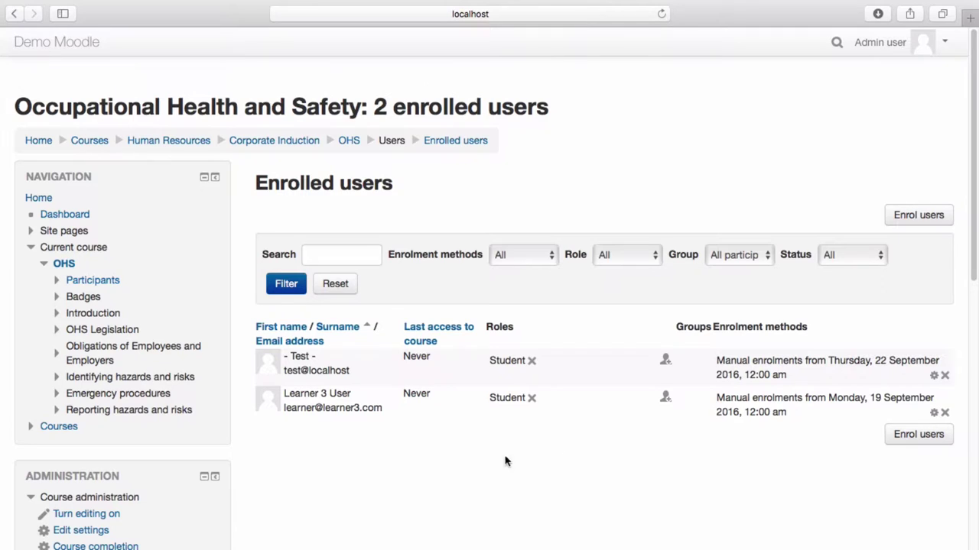
pyautogui.click(916, 219)
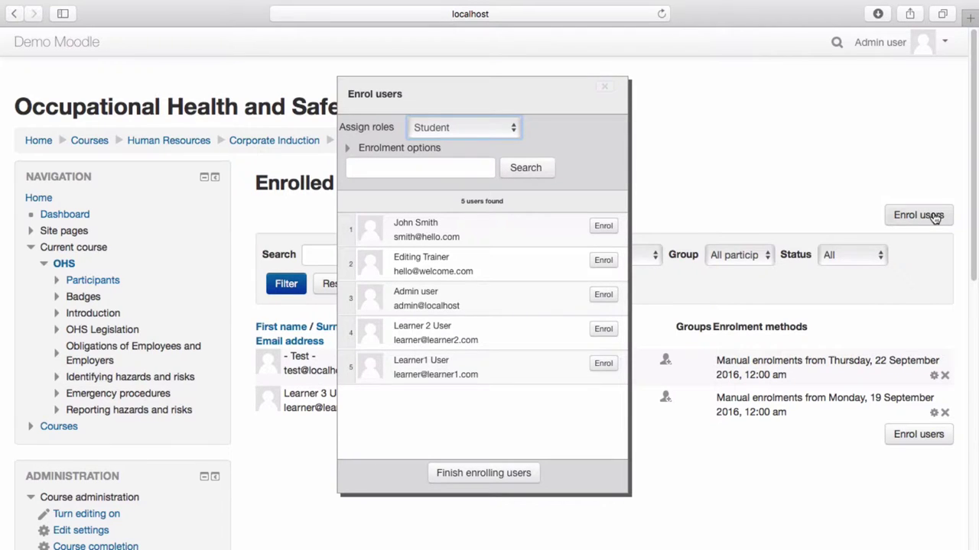
# Enrol the first listed user as Student from Course start with a 14-day duration
pyautogui.click(403, 150)
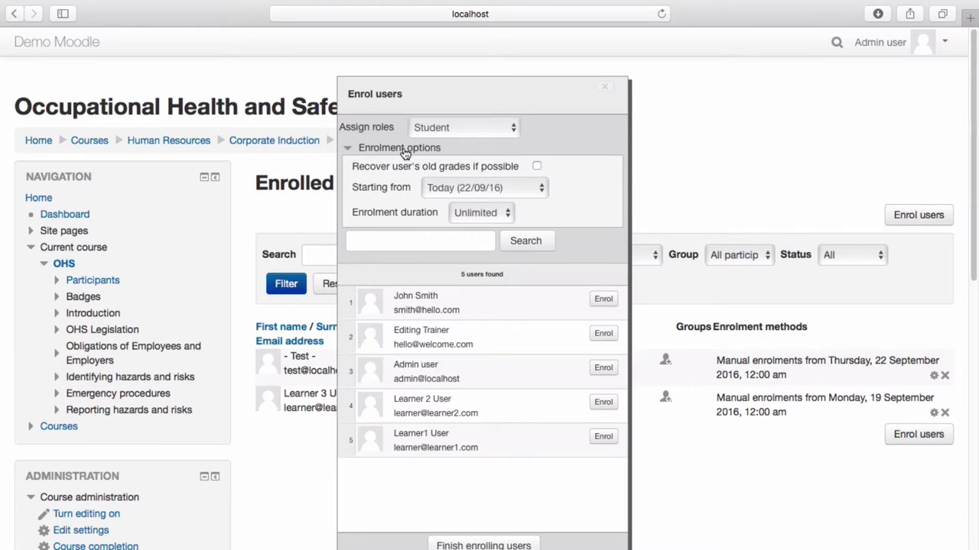
pyautogui.press('Up')
pyautogui.press('Tab')
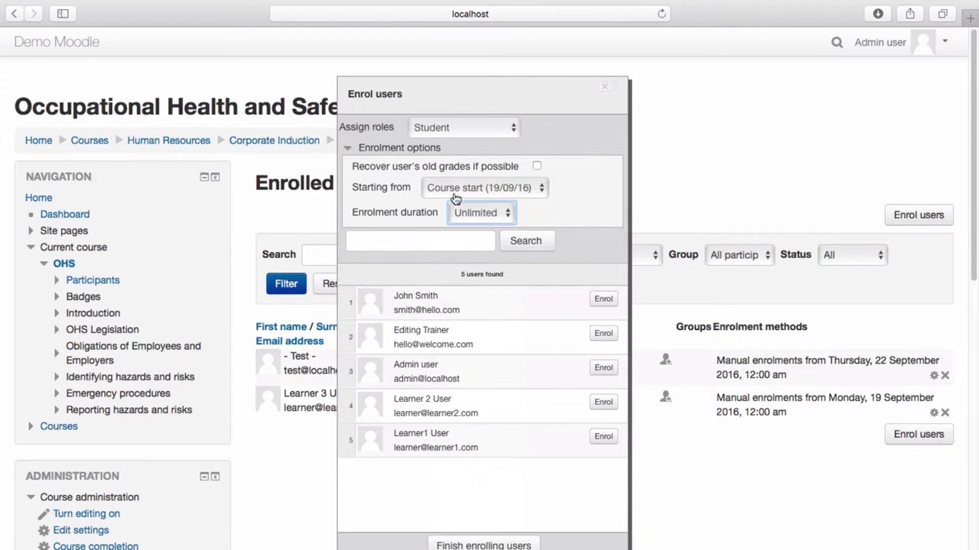
pyautogui.click(496, 217)
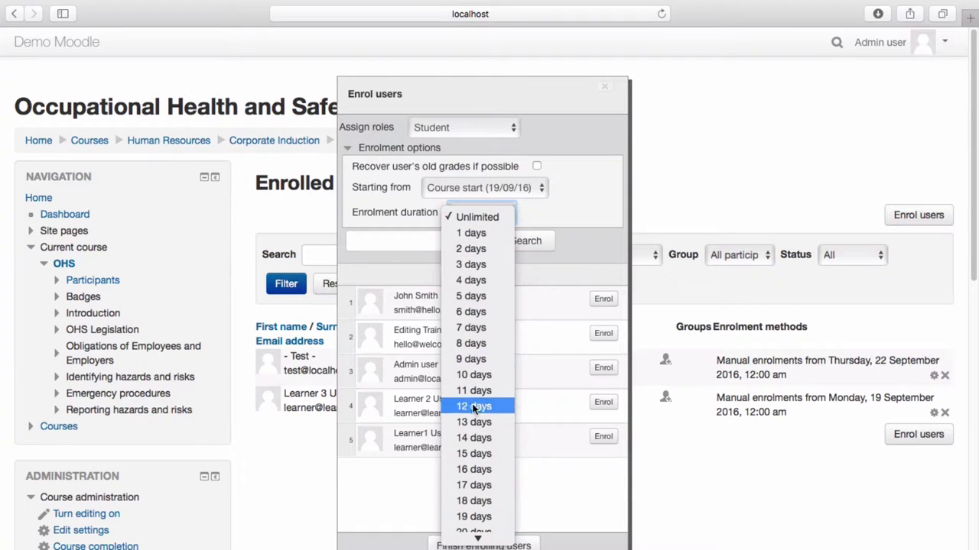
pyautogui.click(478, 436)
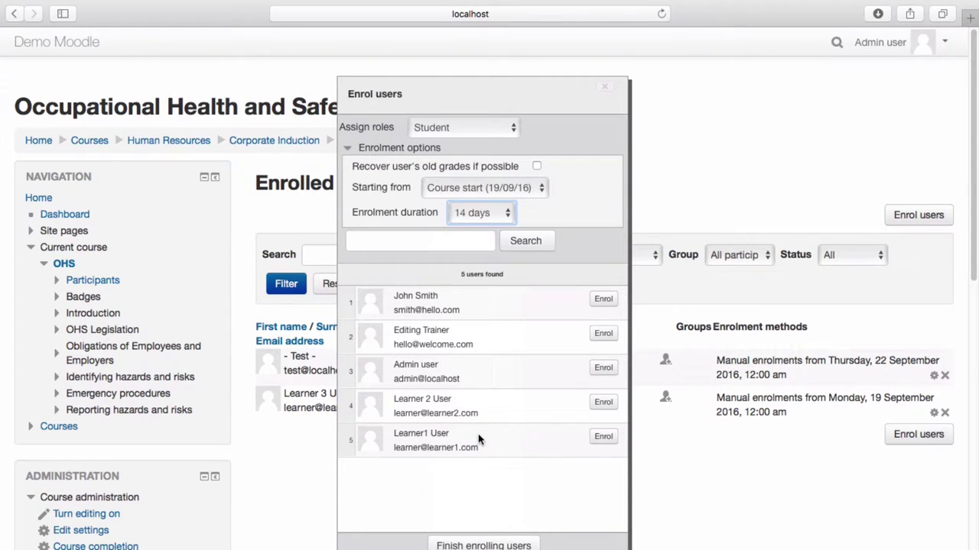
pyautogui.click(596, 300)
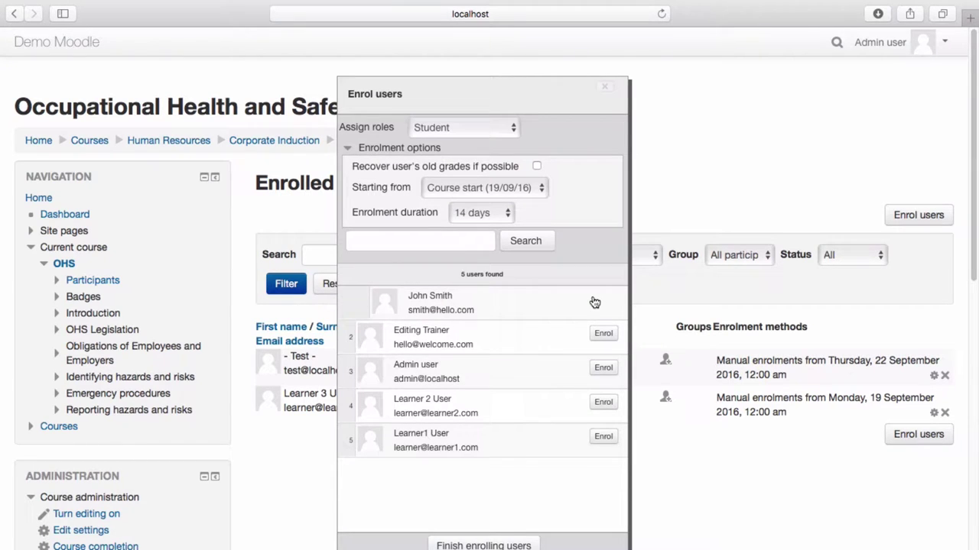
pyautogui.click(466, 545)
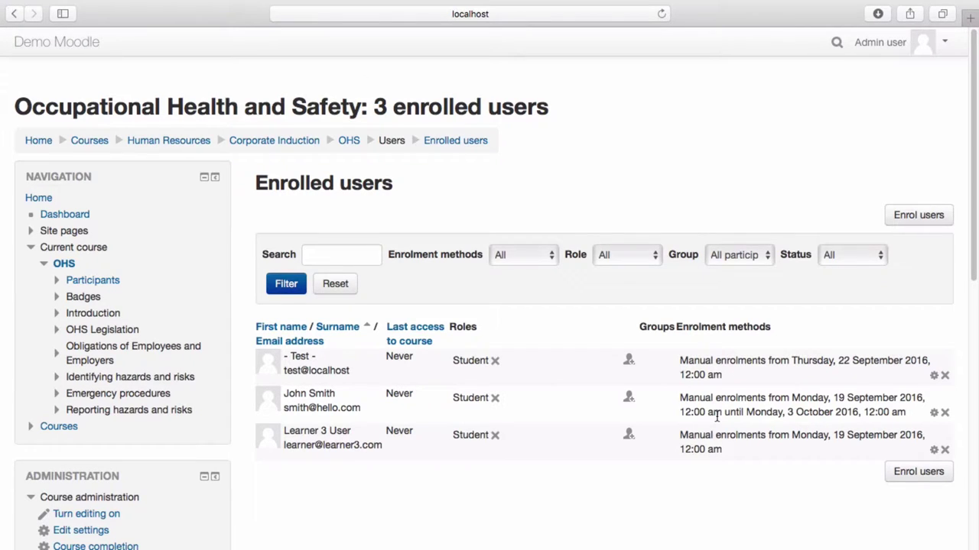
# Return to the OHS course's Enrolment methods page and expand the Add method dropdown
pyautogui.click(344, 139)
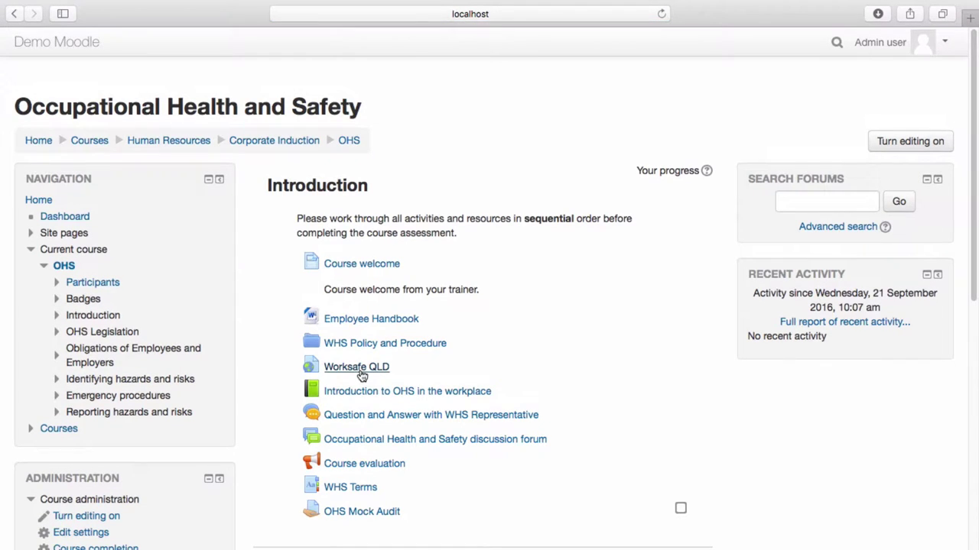
pyautogui.scroll(-5, 362, 375)
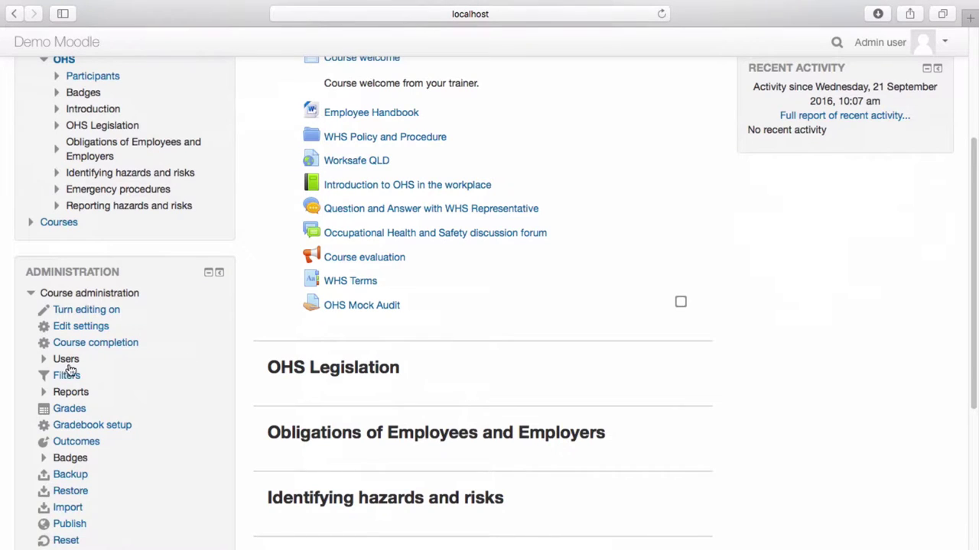
pyautogui.click(68, 361)
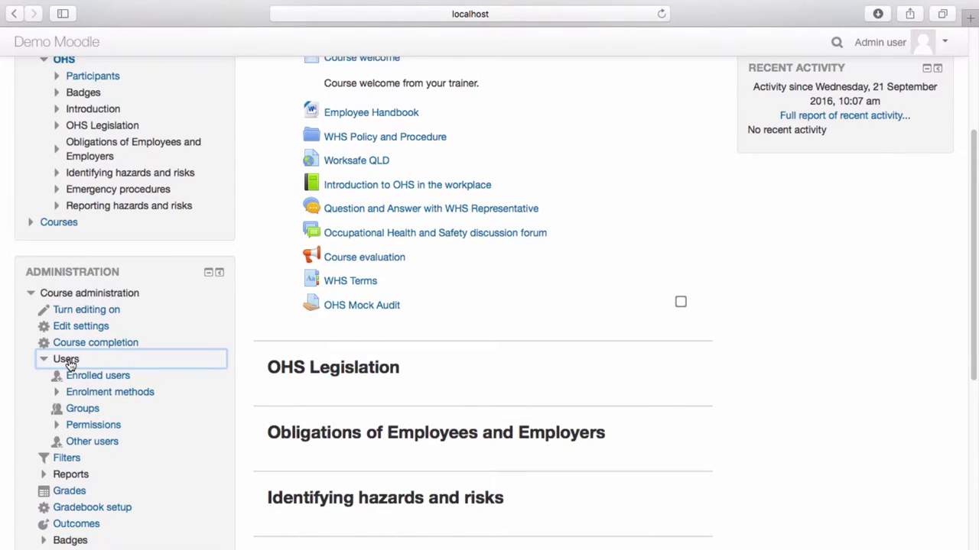
pyautogui.click(100, 393)
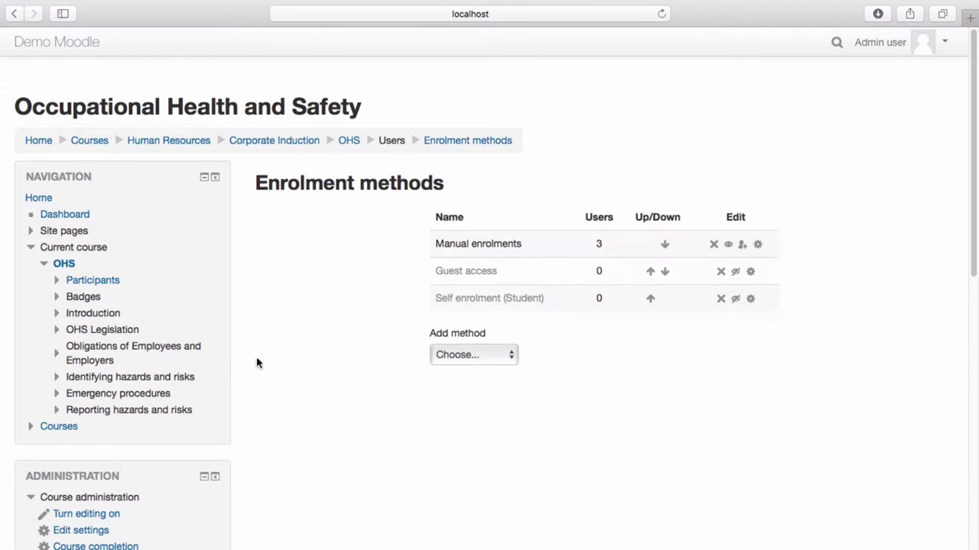
pyautogui.click(464, 360)
# Choose Self enrolment from the Add method dropdown
pyautogui.click(464, 375)
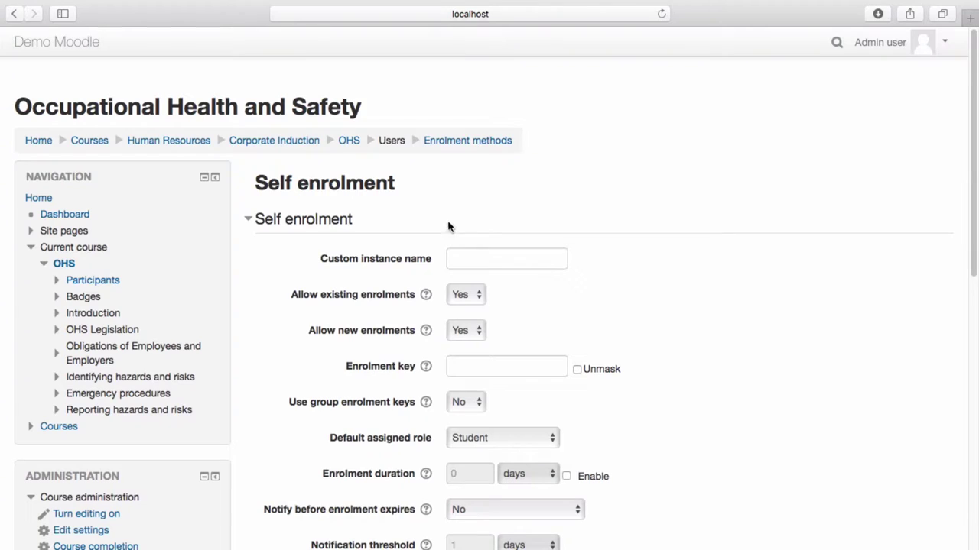
# Name the instance 'OHS self enrolment' and set an enrolment key
pyautogui.click(467, 253)
pyautogui.write('OH')
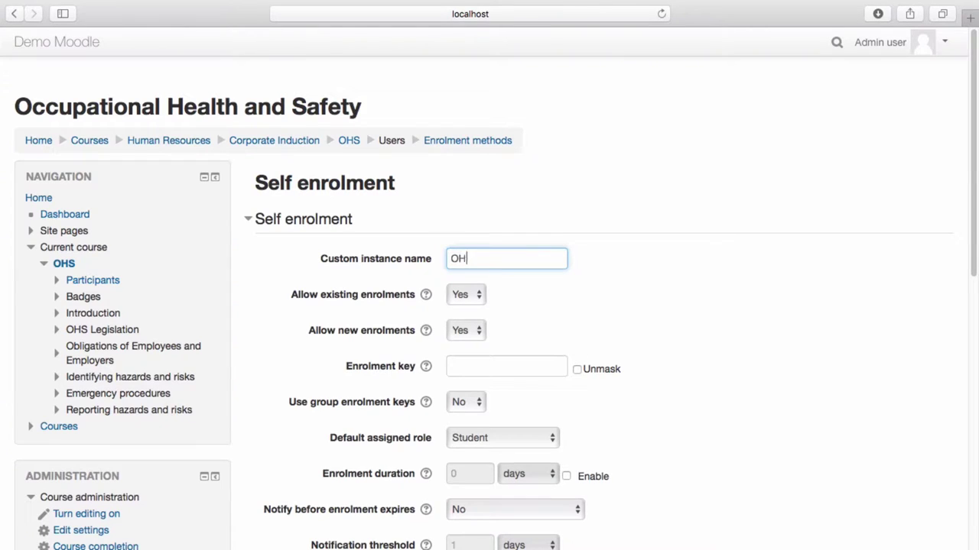
pyautogui.write('S self enrolment')
pyautogui.click(567, 301)
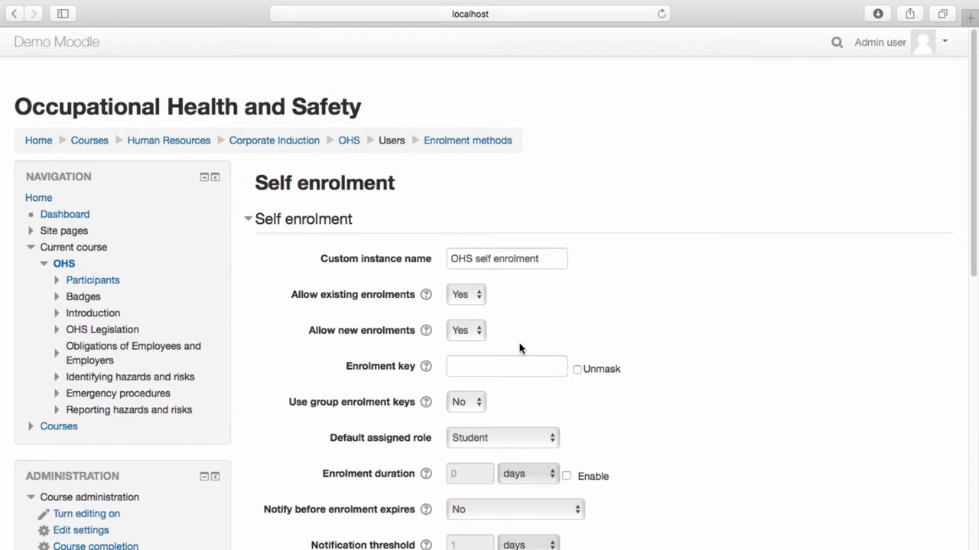
pyautogui.click(517, 362)
pyautogui.click(576, 370)
pyautogui.click(524, 360)
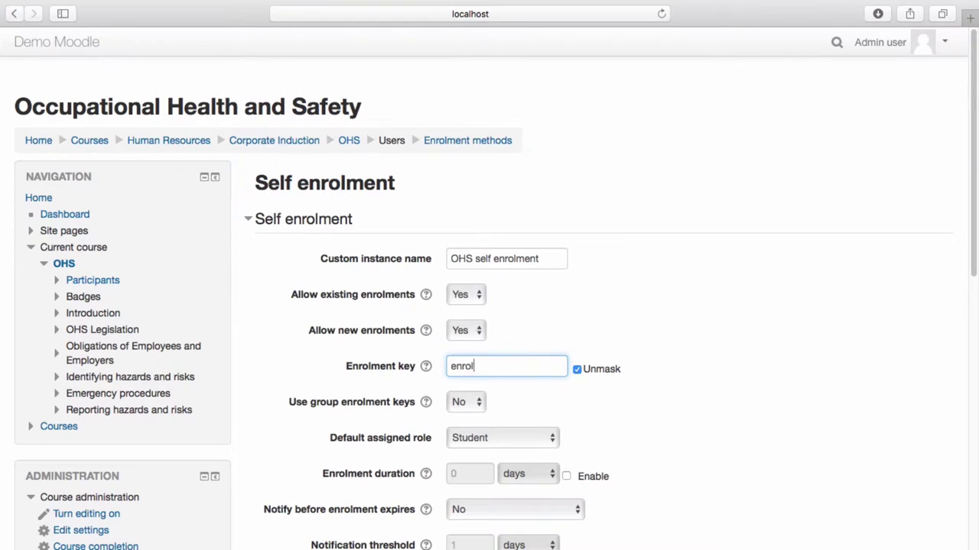
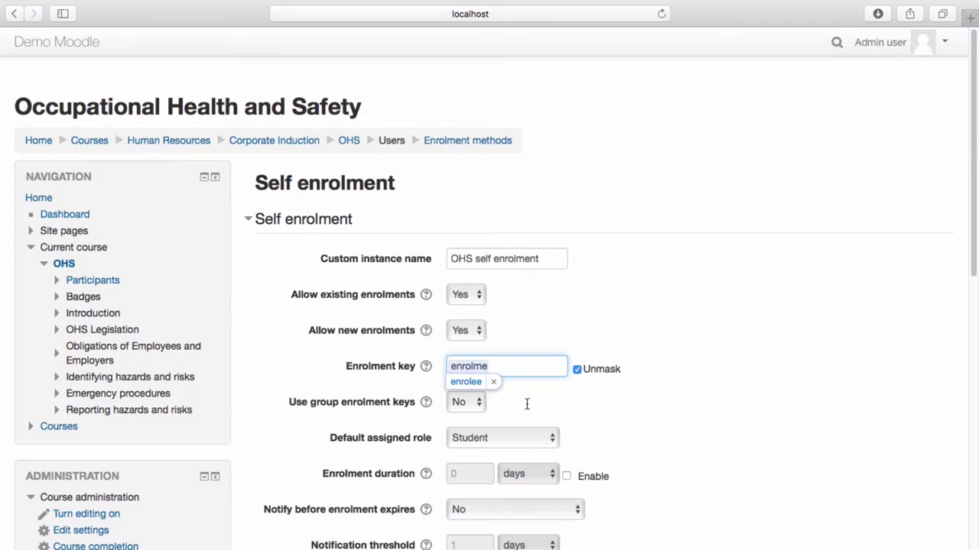
pyautogui.click(493, 382)
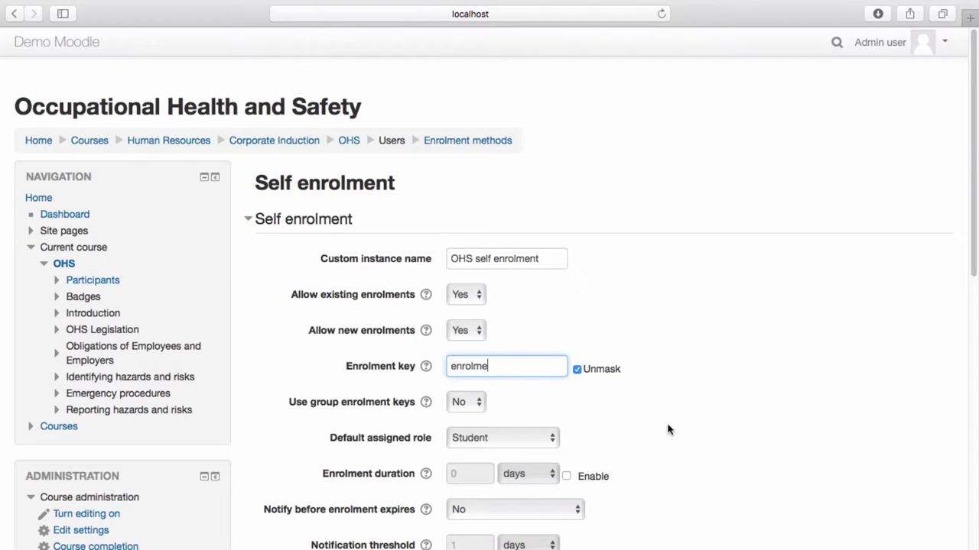
# Keep Student as default role, expiry notifications off, and inactive unenrolment set to Never
pyautogui.click(539, 437)
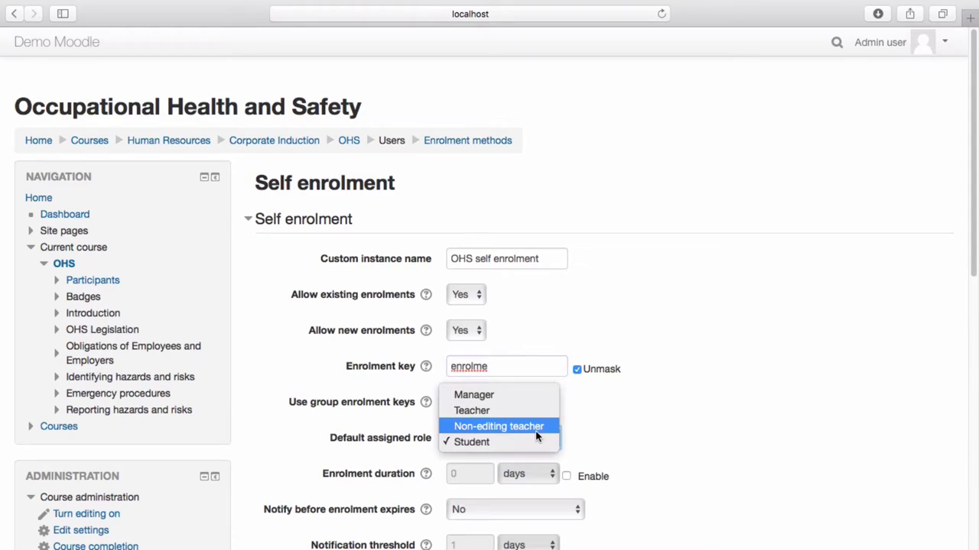
pyautogui.click(474, 438)
pyautogui.scroll(-3, 623, 445)
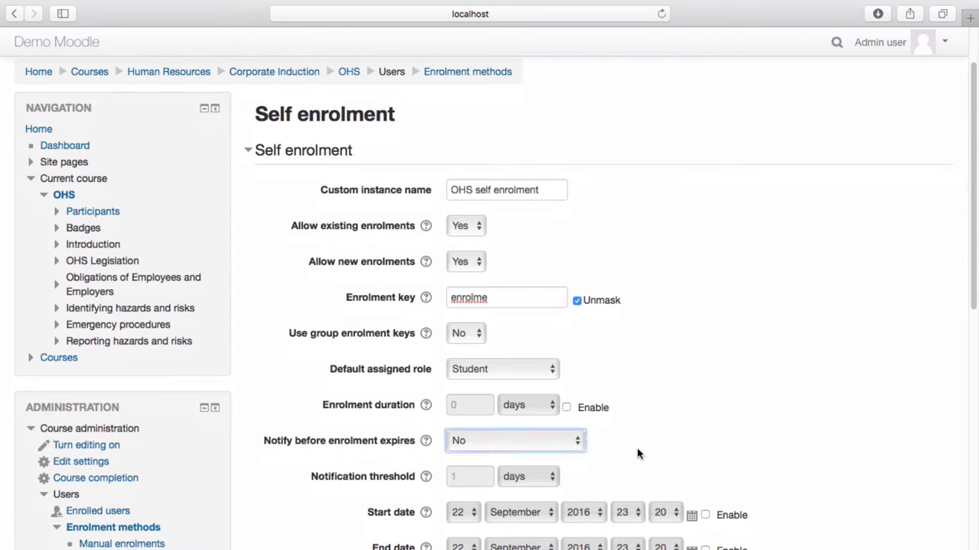
pyautogui.click(565, 441)
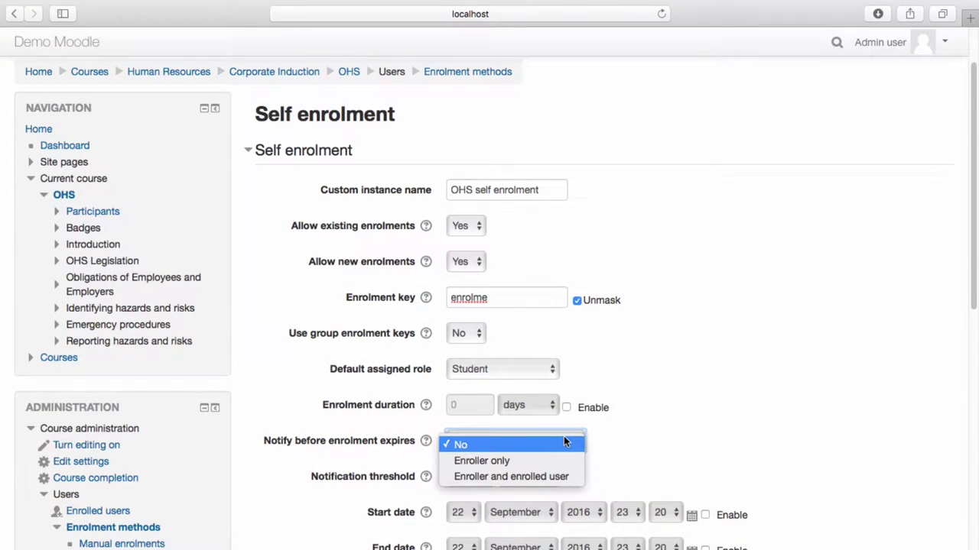
pyautogui.click(563, 443)
pyautogui.scroll(-1, 620, 451)
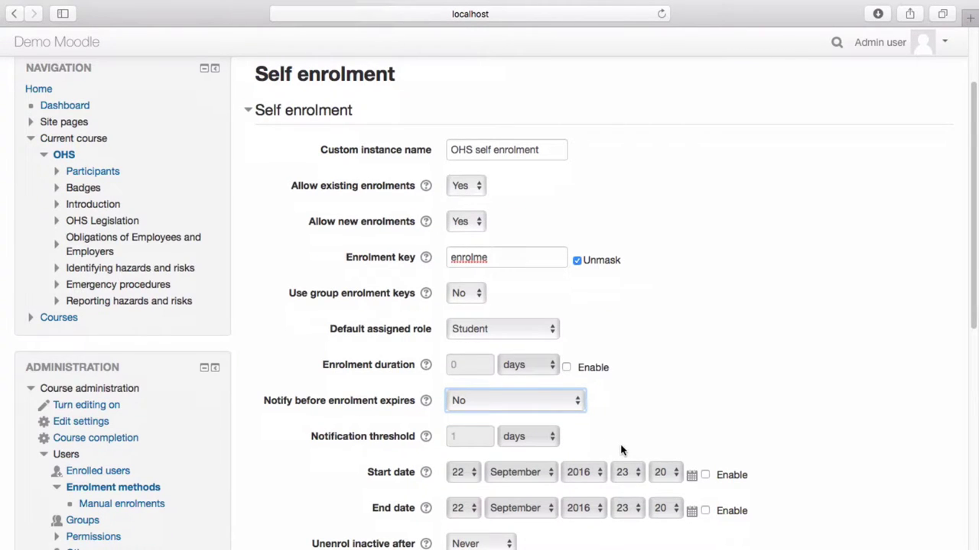
pyautogui.scroll(-1, 461, 437)
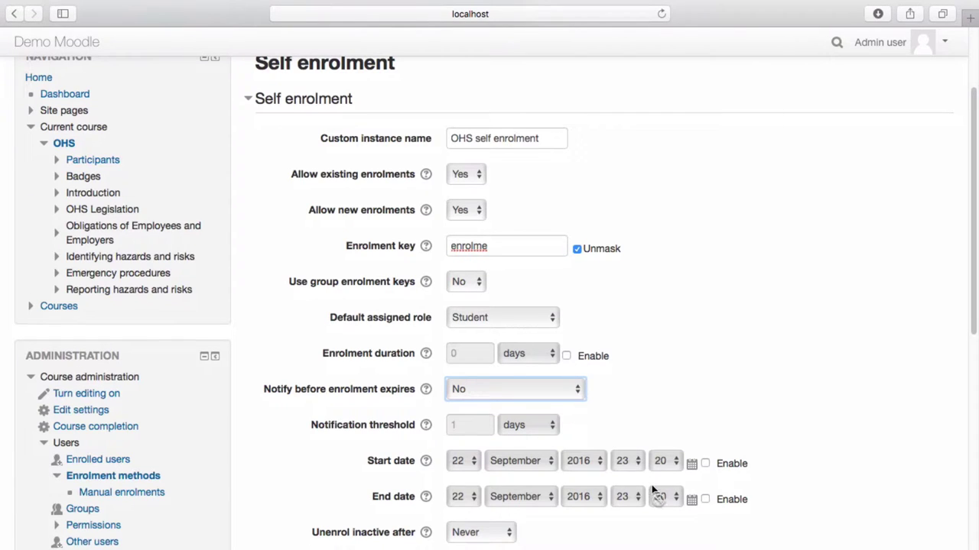
pyautogui.scroll(-5, 657, 497)
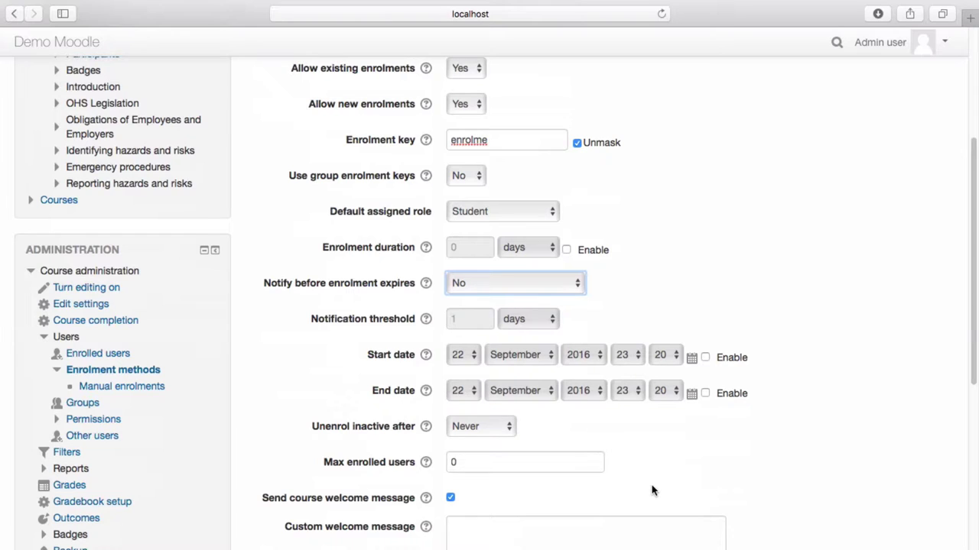
pyautogui.click(501, 426)
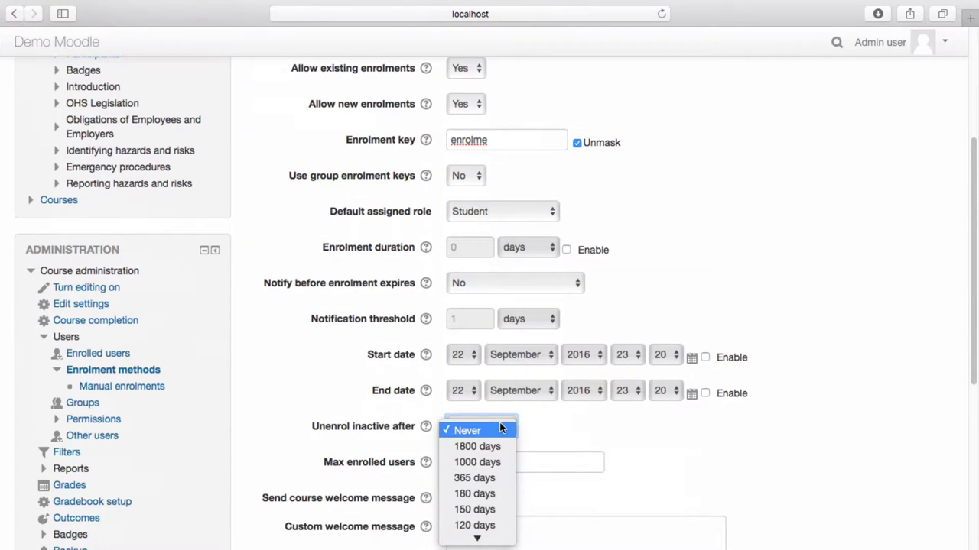
pyautogui.click(501, 429)
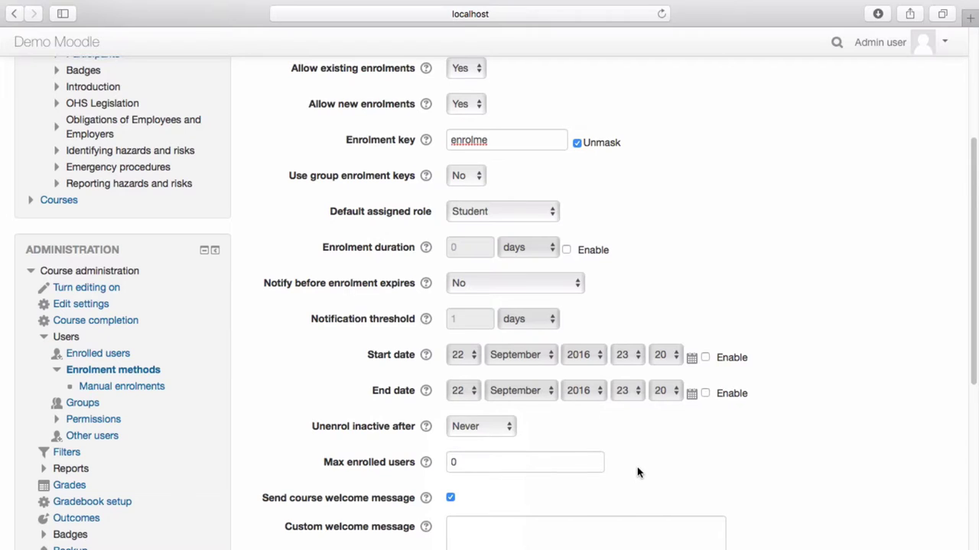
# Enter the welcome message 'Hello, and welcome to OHS!' and save the method
pyautogui.scroll(-2, 638, 473)
pyautogui.click(524, 471)
pyautogui.write('Hel')
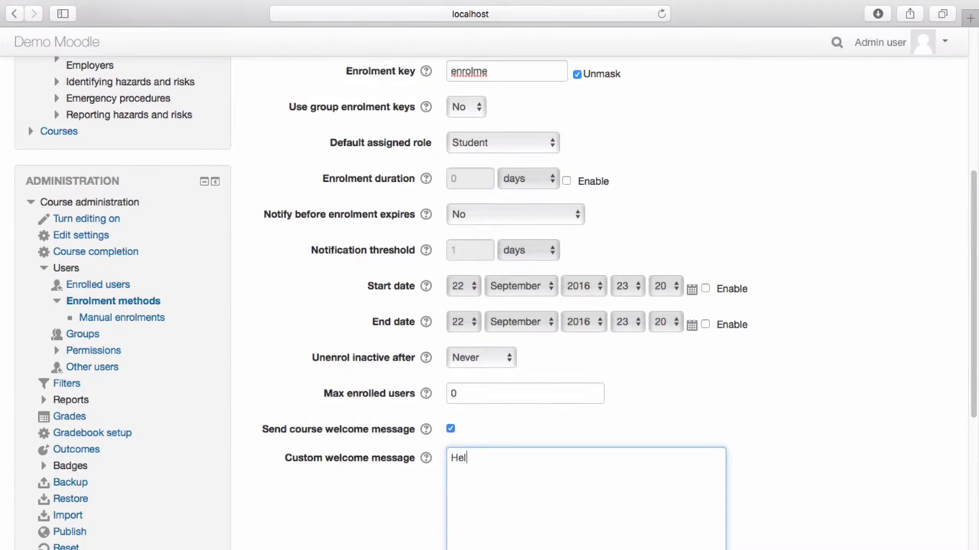
pyautogui.write('lo, and welcome to OHS!')
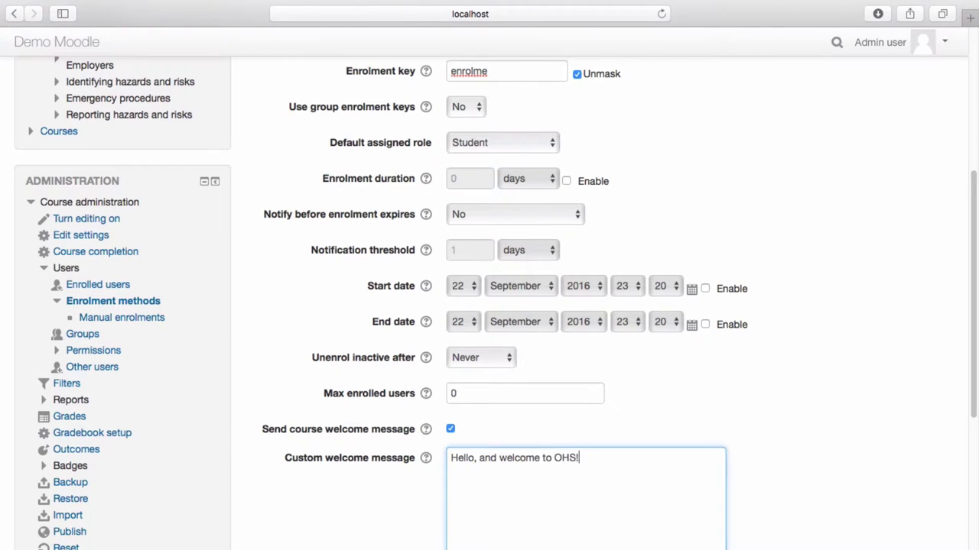
pyautogui.scroll(-5, 489, 306)
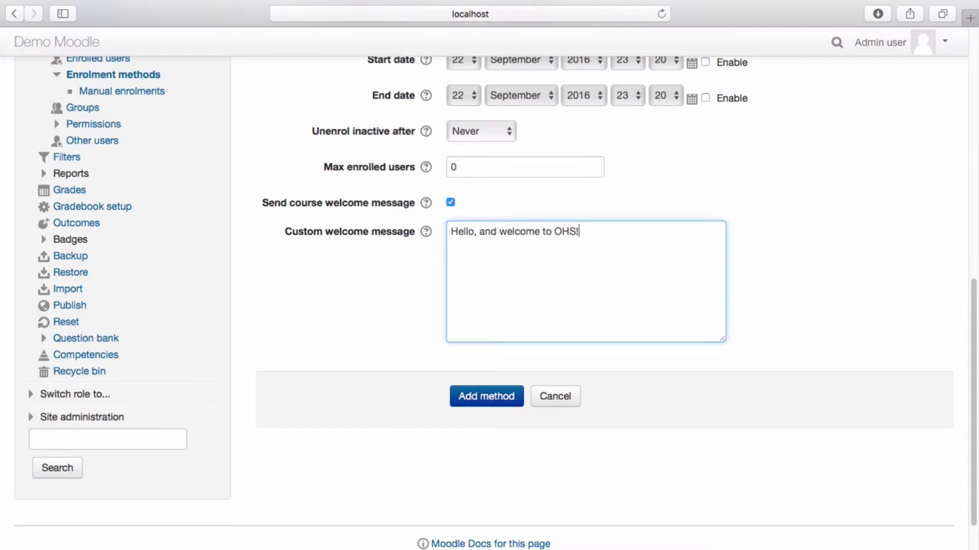
pyautogui.click(490, 395)
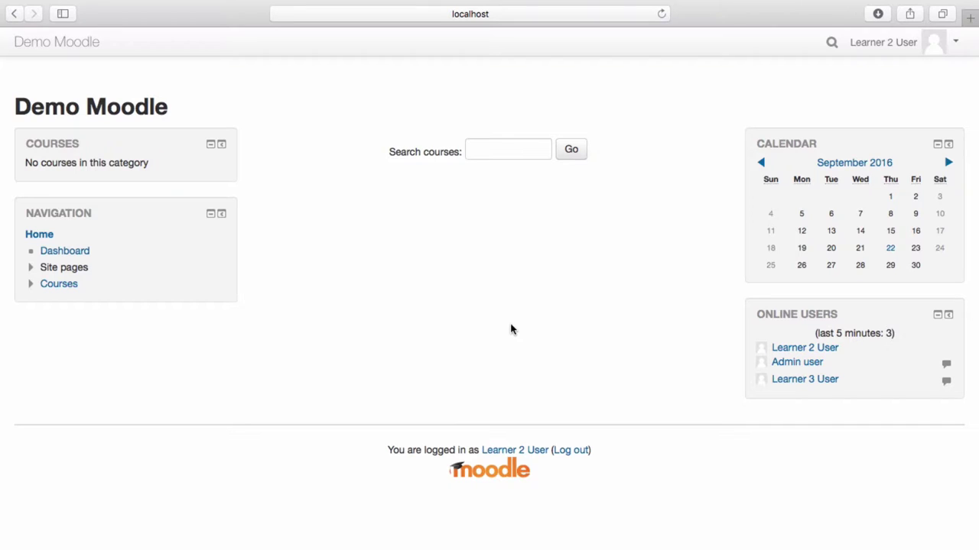
# Search courses for 'OHS' and open the Occupational Health and Safety result
pyautogui.click(507, 146)
pyautogui.write('OHS')
pyautogui.press('Return')
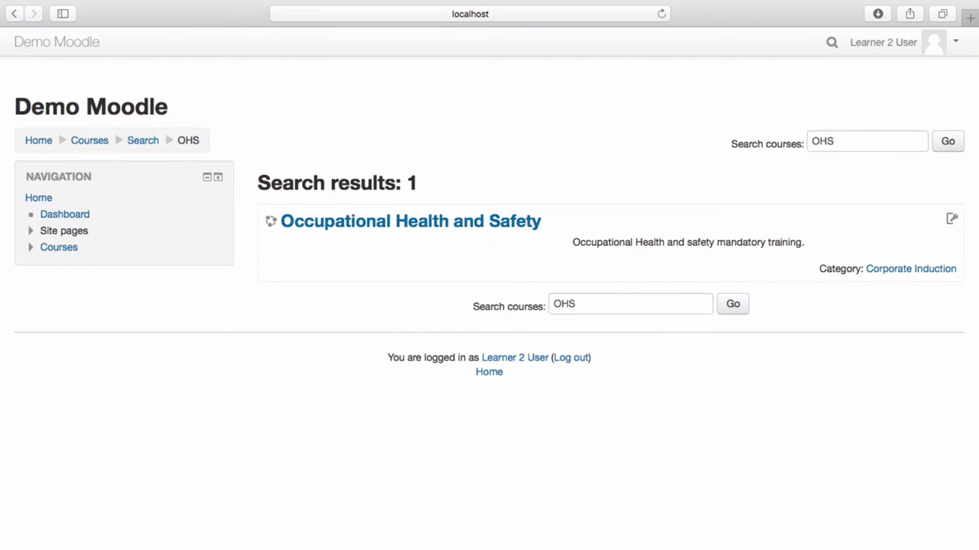
pyautogui.click(438, 221)
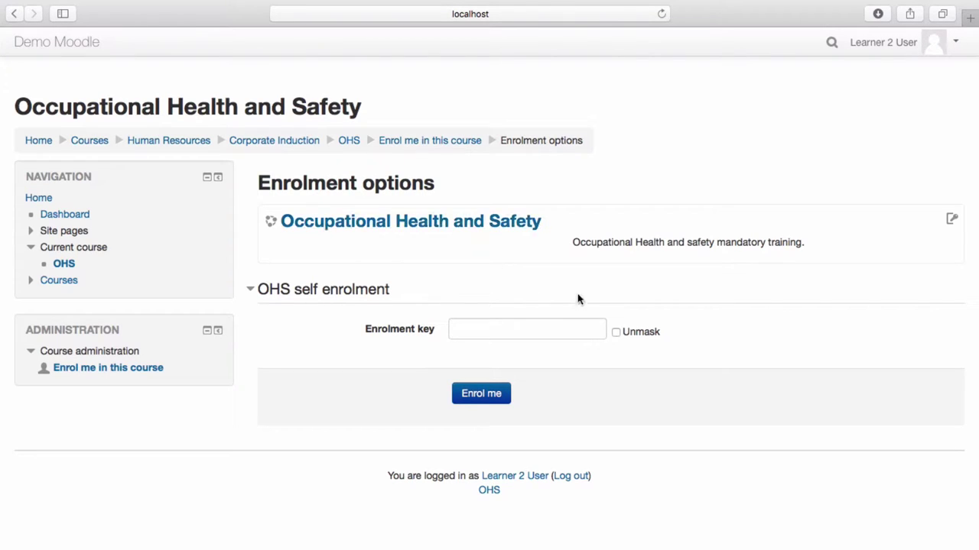
# Enter the course's enrolment key with Unmask ticked and enrol in the OHS course
pyautogui.click(616, 333)
pyautogui.click(568, 330)
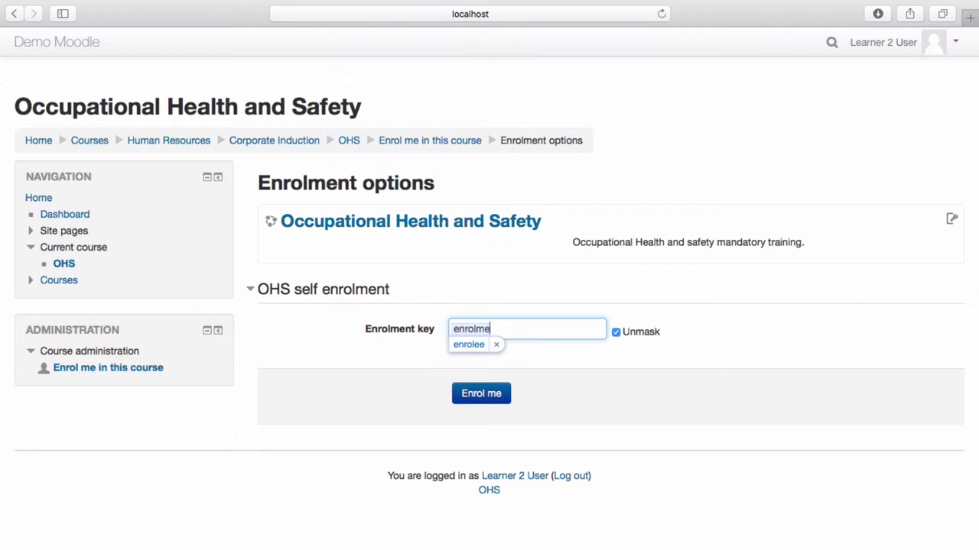
pyautogui.click(496, 345)
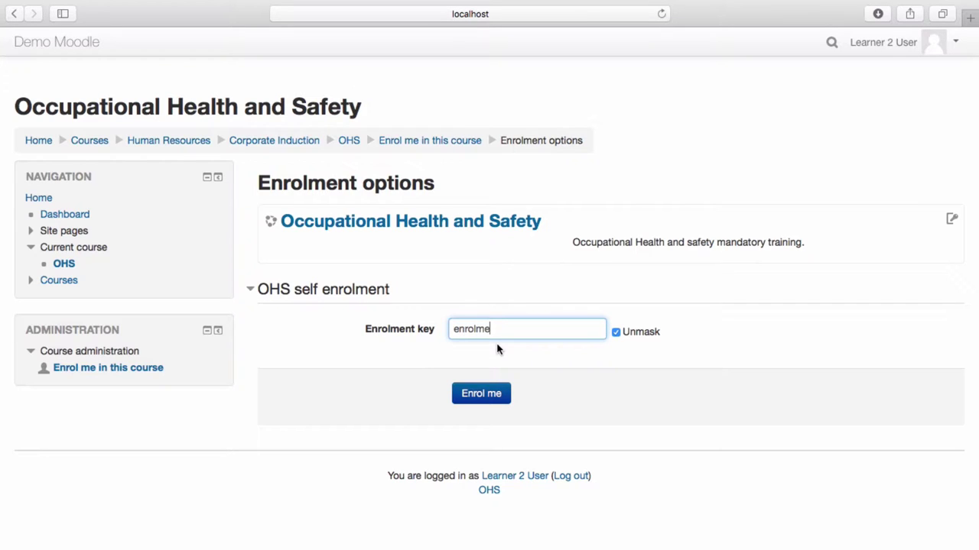
pyautogui.click(484, 402)
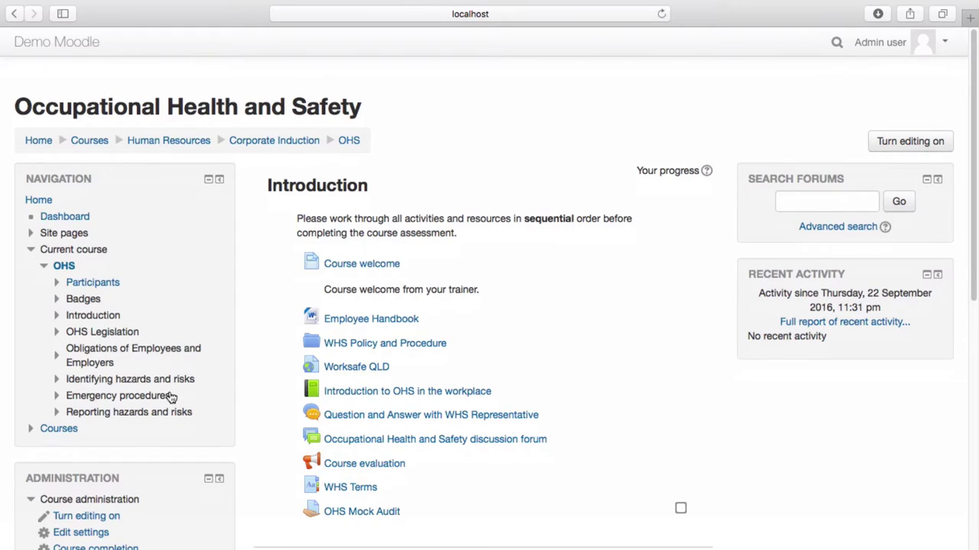
# Open Site administration > Plugins > Enrolments > Manage enrol plugins
pyautogui.scroll(-10, 168, 396)
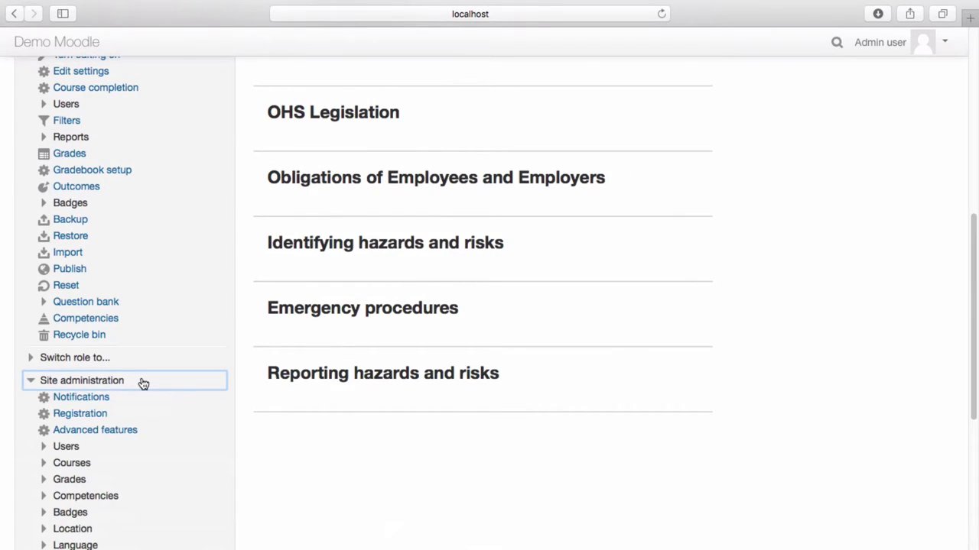
pyautogui.scroll(-5, 140, 384)
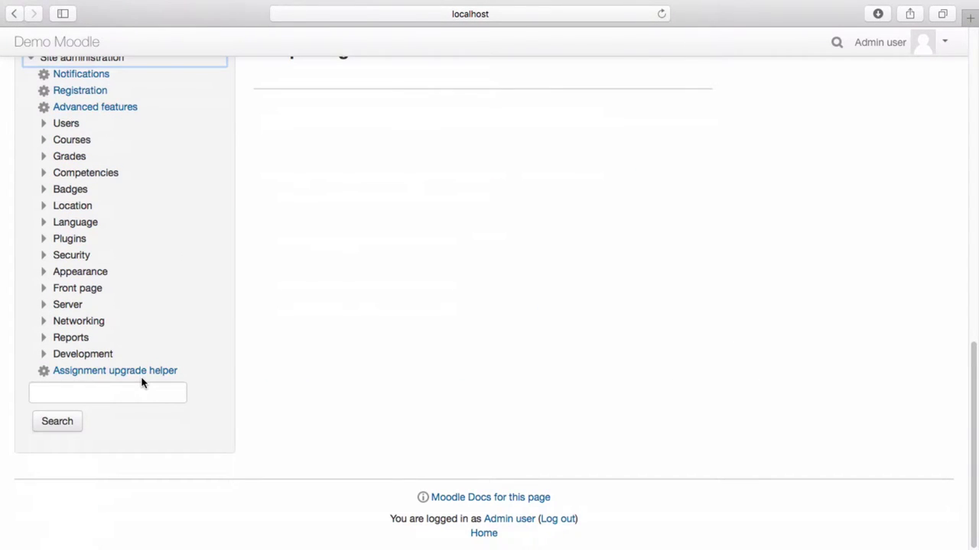
pyautogui.click(77, 243)
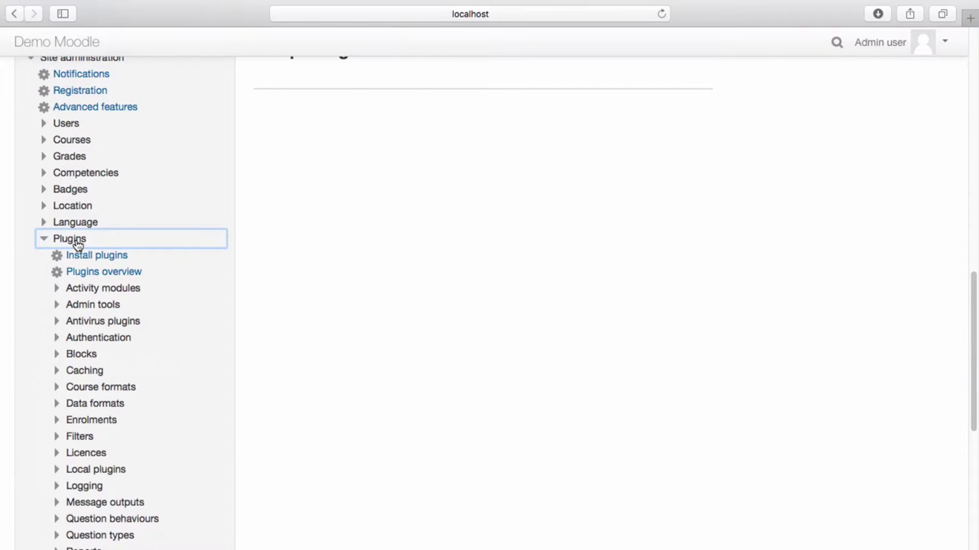
pyautogui.click(106, 423)
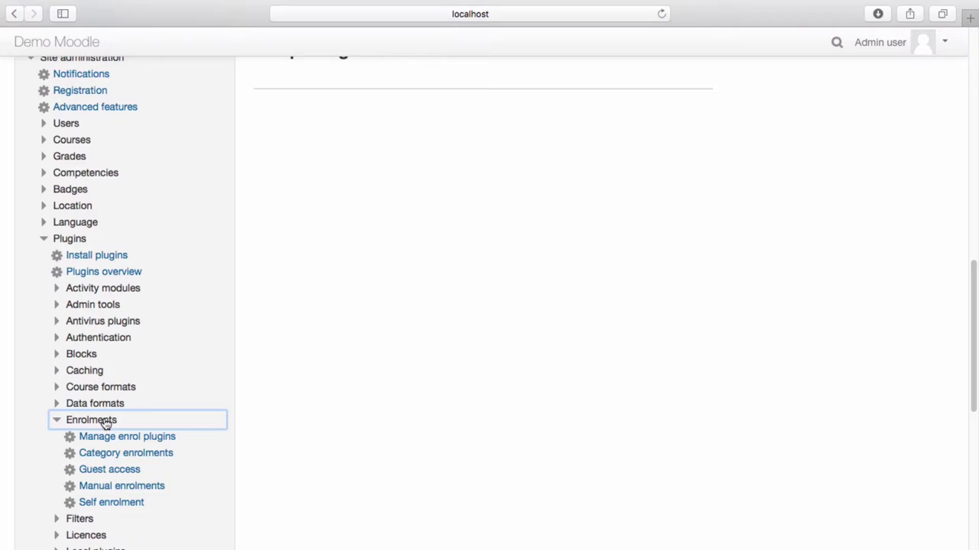
pyautogui.click(109, 437)
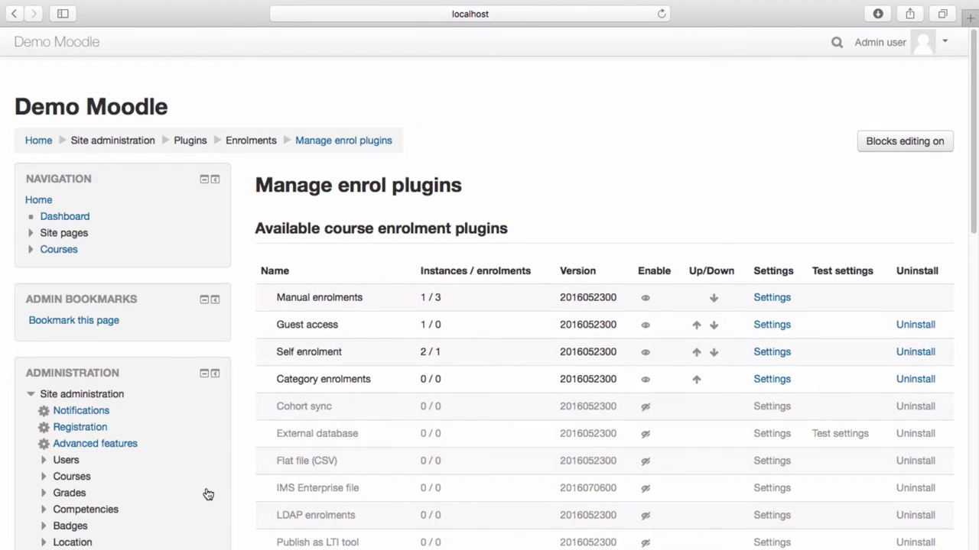
# Open the site-wide Guest access enrolment plugin settings
pyautogui.scroll(-5, 208, 495)
pyautogui.scroll(-1, 208, 495)
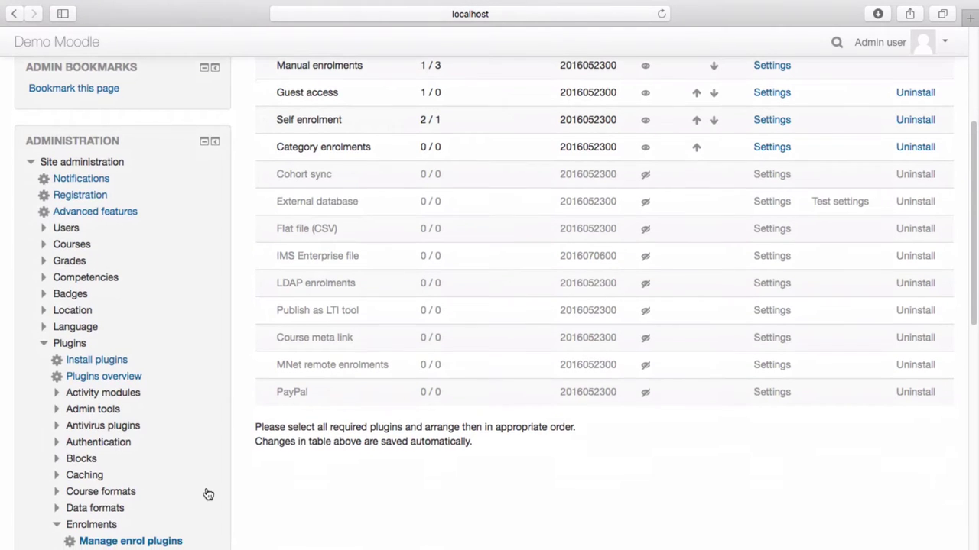
pyautogui.scroll(-3, 208, 494)
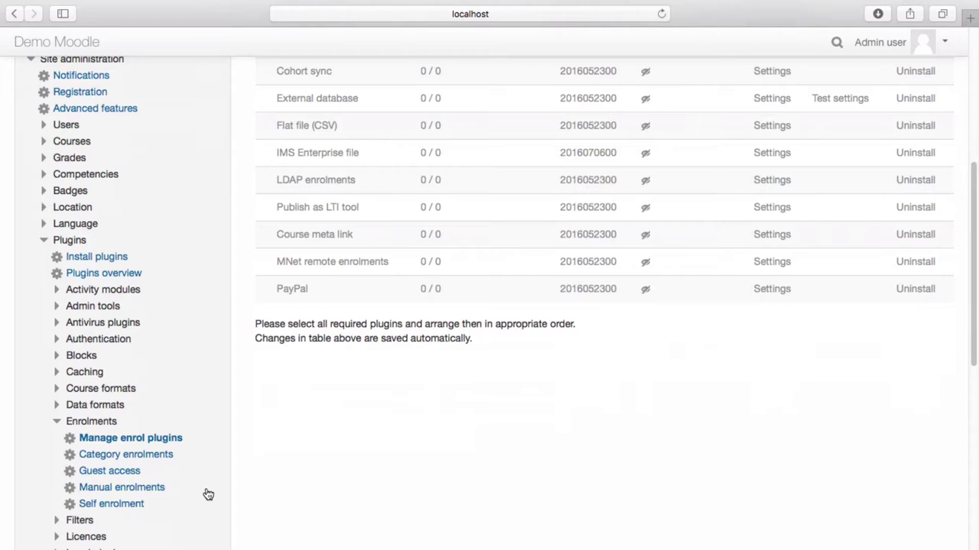
pyautogui.click(125, 470)
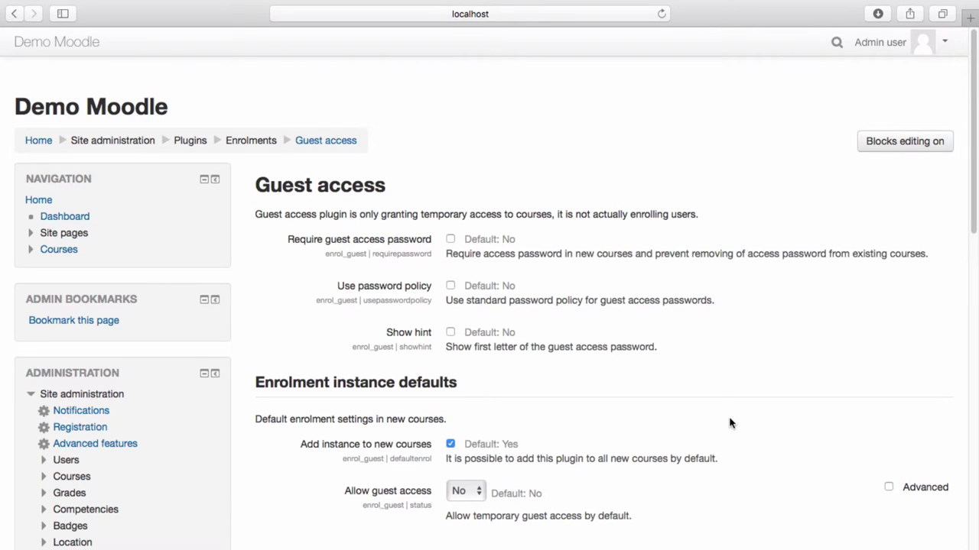
# Save the Guest access settings unchanged and log out of the administrator account
pyautogui.scroll(-5, 730, 423)
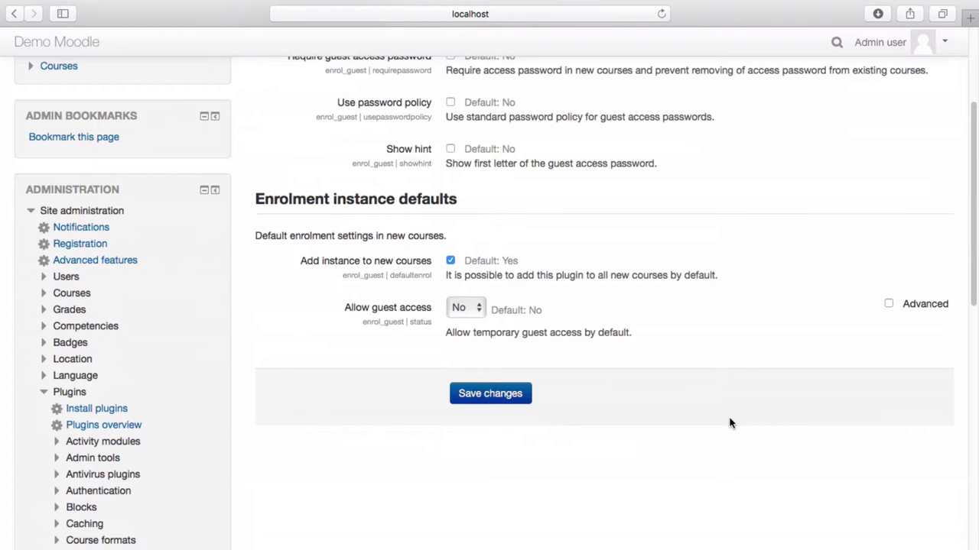
pyautogui.click(505, 399)
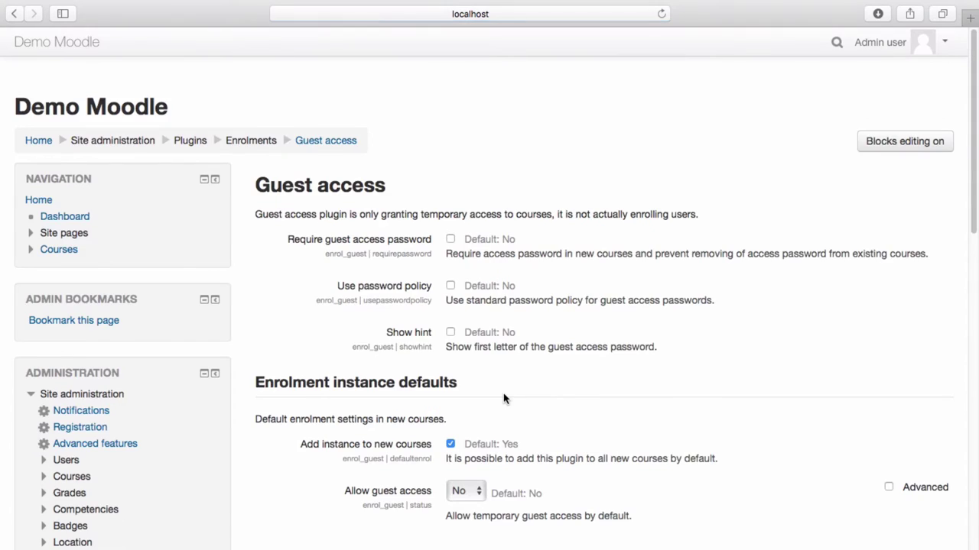
pyautogui.scroll(-3, 685, 420)
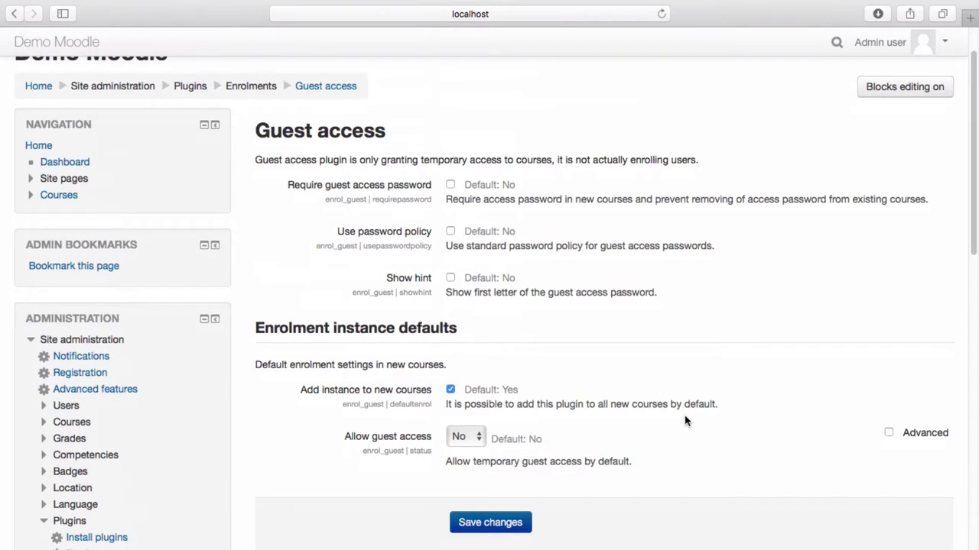
pyautogui.click(946, 43)
pyautogui.click(884, 218)
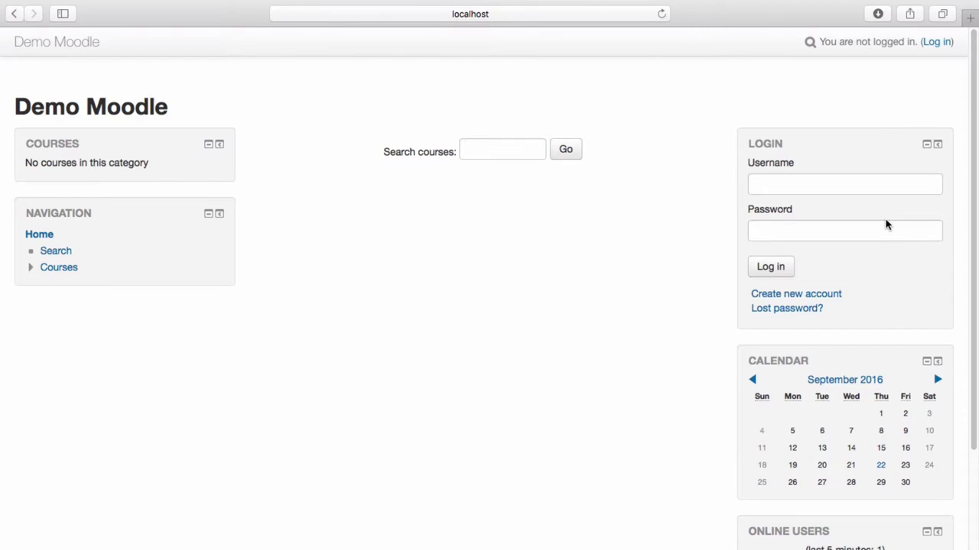
# Log in as a guest and browse Courses > Human Resources > Corporate Induction to OHS
pyautogui.click(937, 43)
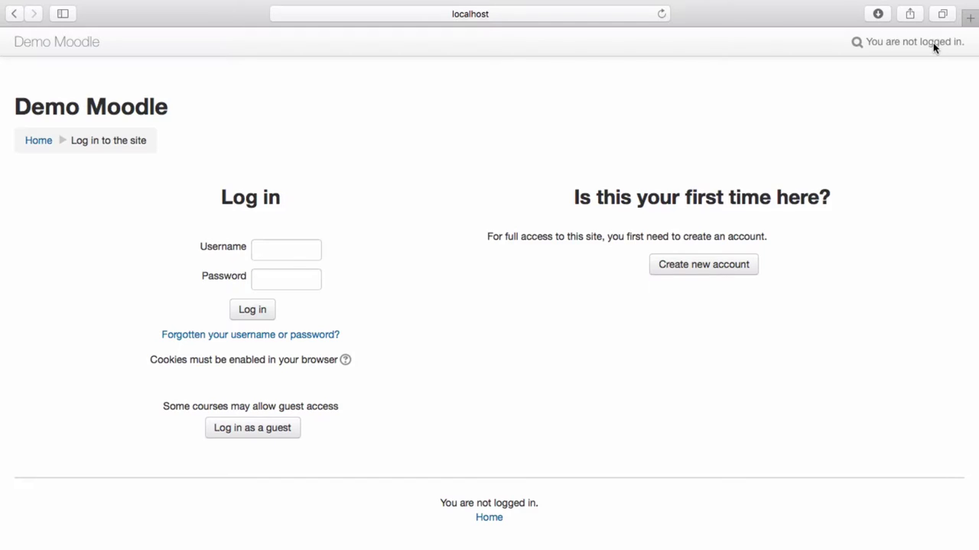
pyautogui.click(248, 430)
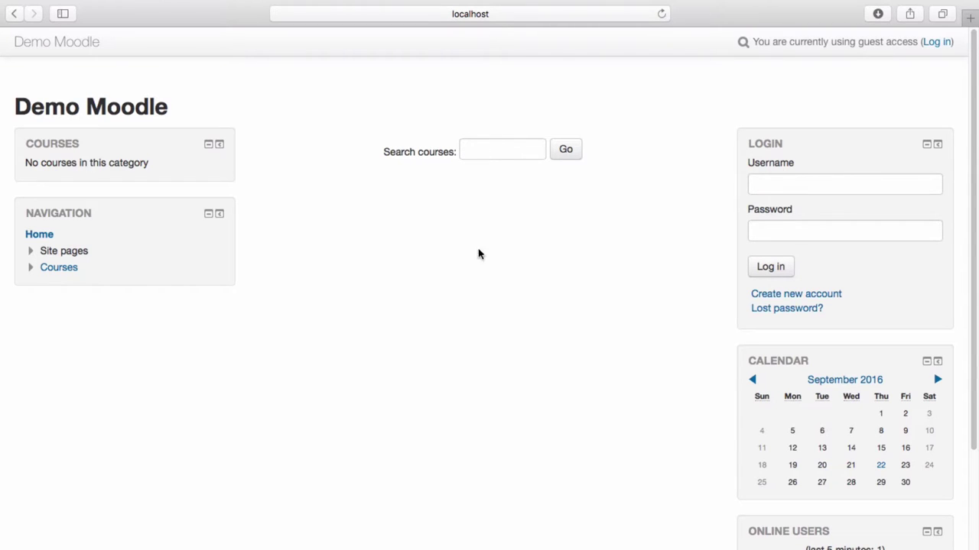
pyautogui.click(71, 267)
pyautogui.click(73, 249)
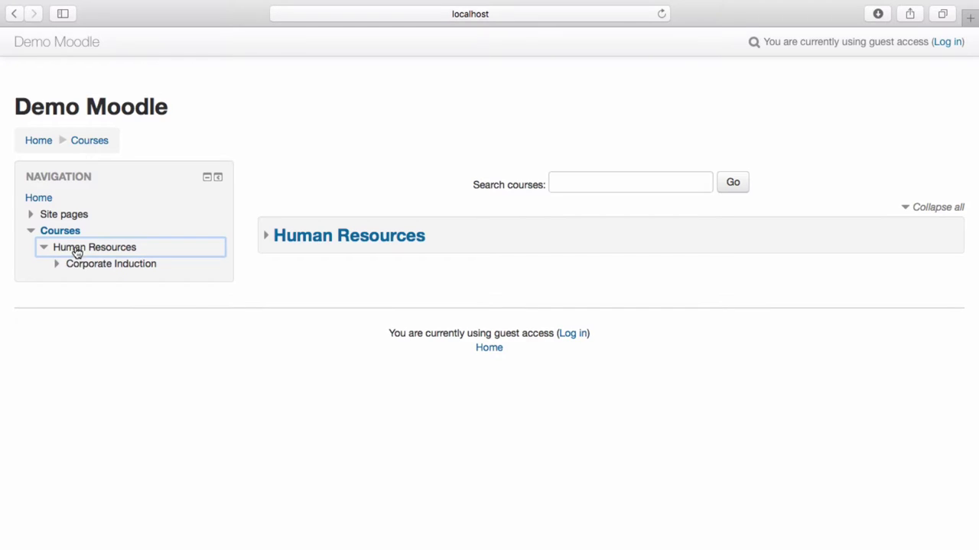
pyautogui.click(77, 264)
pyautogui.click(90, 281)
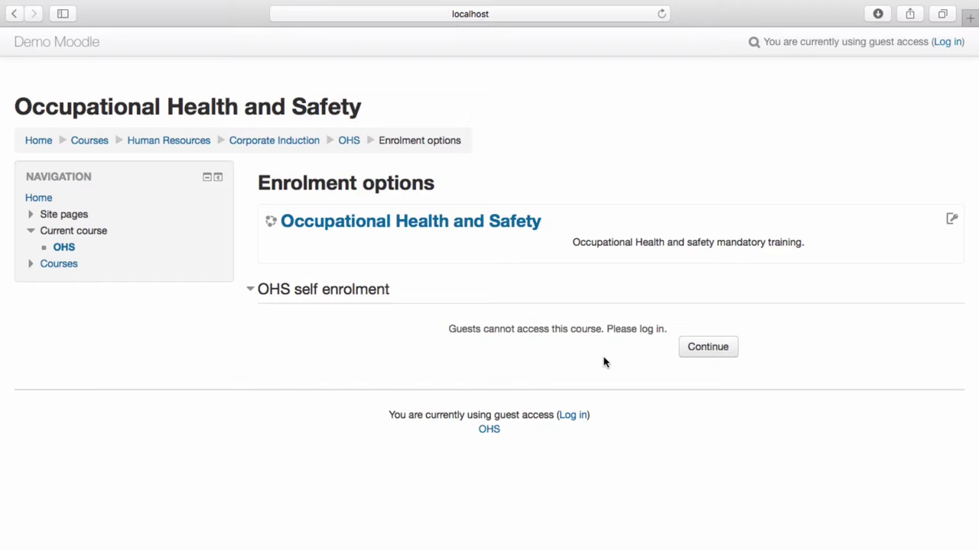
# Log in with username 'admin' and the administrator password
pyautogui.click(946, 42)
pyautogui.click(286, 241)
pyautogui.write('admin')
pyautogui.click(286, 279)
pyautogui.write('•••••')
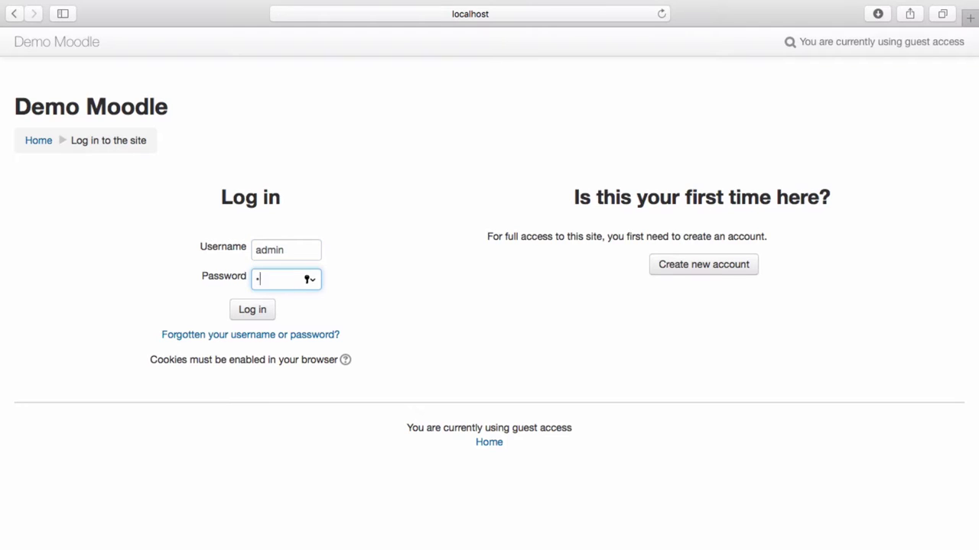
pyautogui.press('Return')
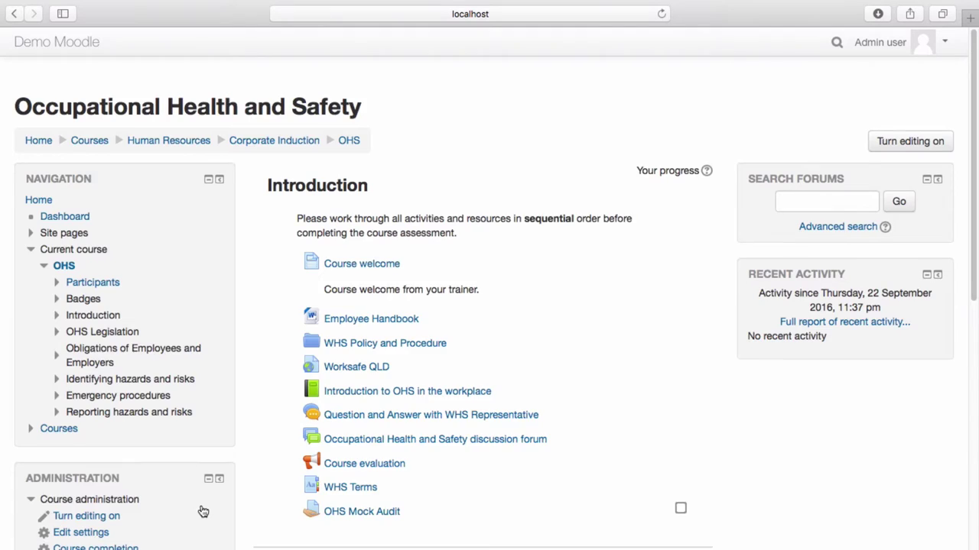
# Enable the Guest access enrolment method in the OHS course's Enrolment methods
pyautogui.scroll(-4, 201, 511)
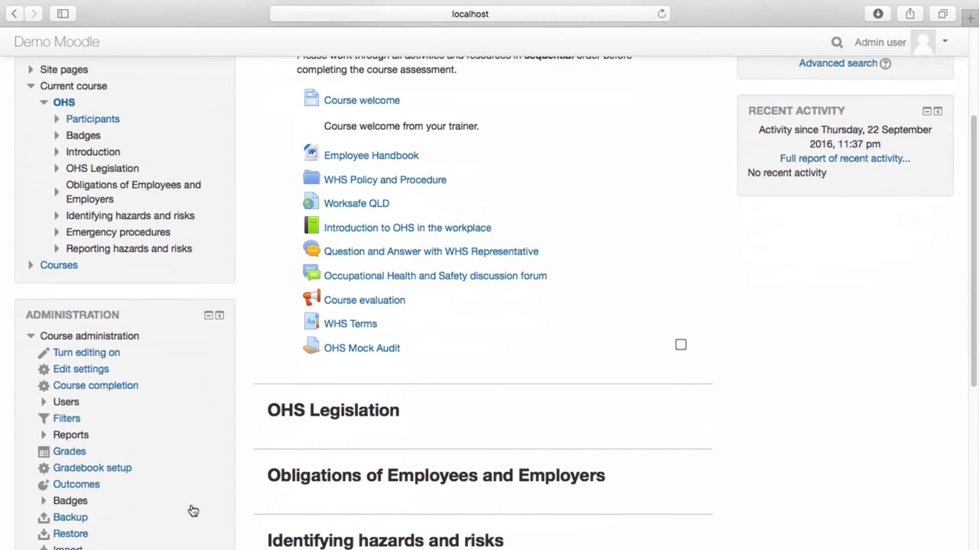
pyautogui.click(69, 403)
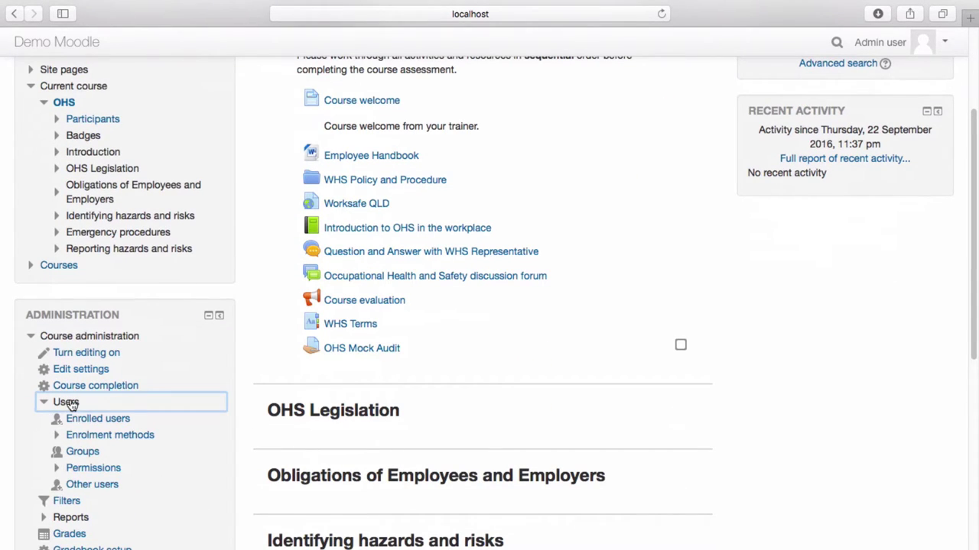
pyautogui.click(102, 436)
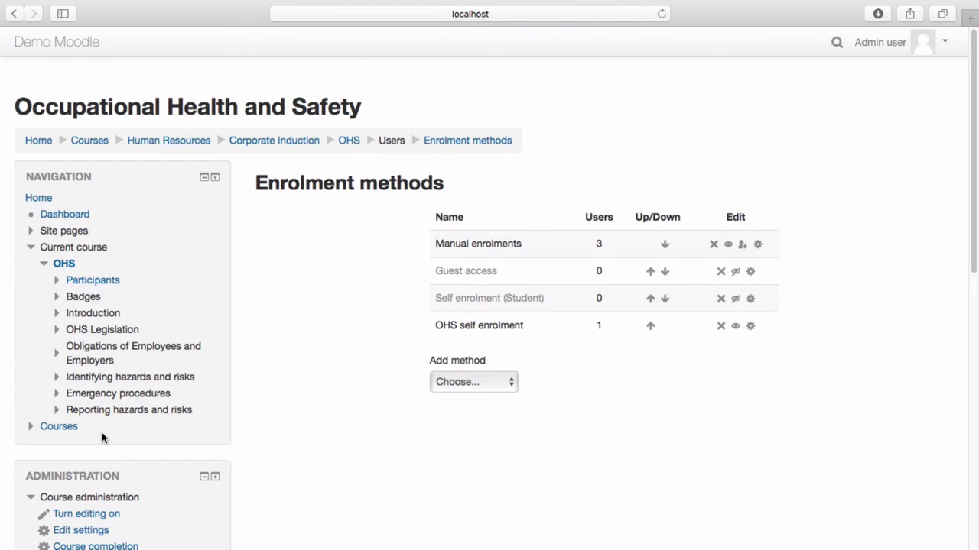
pyautogui.click(735, 273)
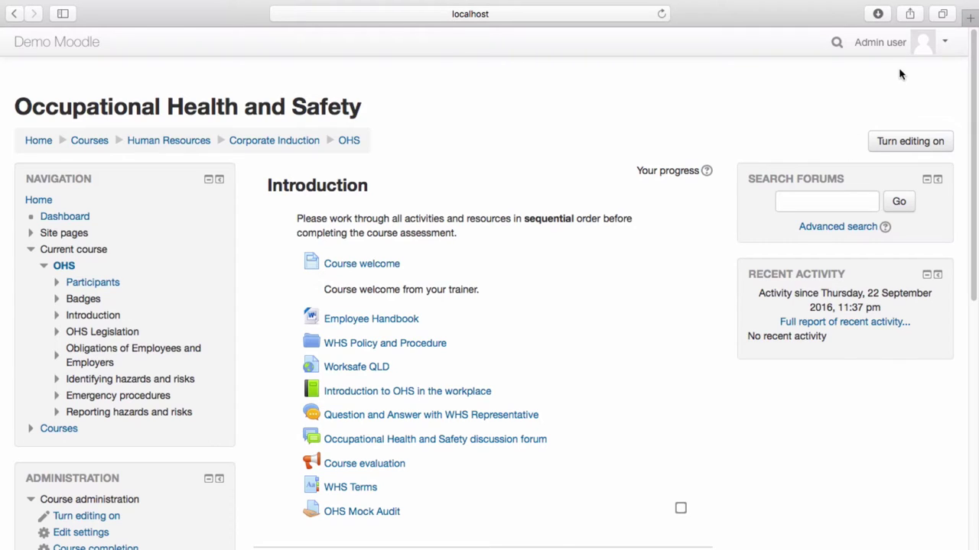
# Log out and, as a guest, open OHS via Courses > Human Resources > Corporate Induction
pyautogui.click(941, 46)
pyautogui.click(875, 217)
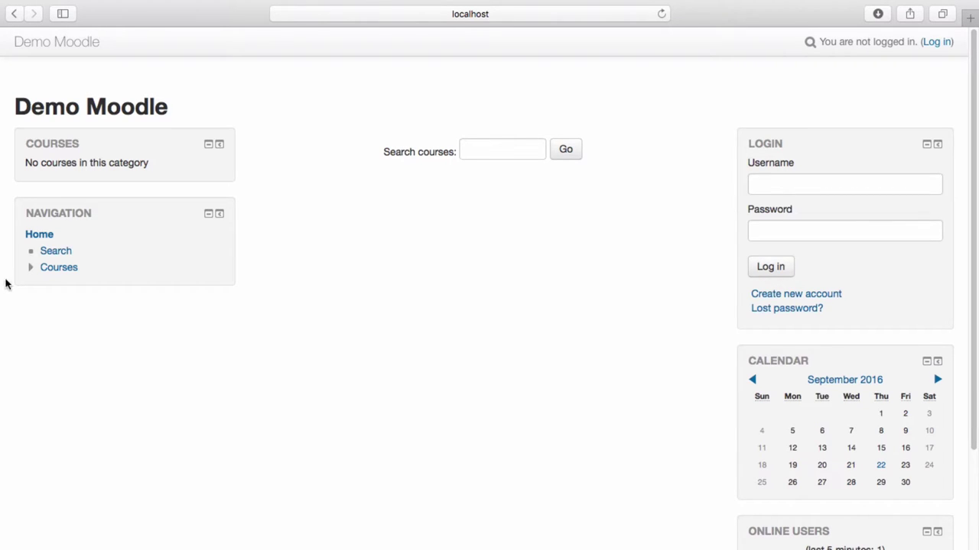
pyautogui.click(54, 268)
pyautogui.click(65, 250)
pyautogui.click(86, 266)
pyautogui.click(89, 281)
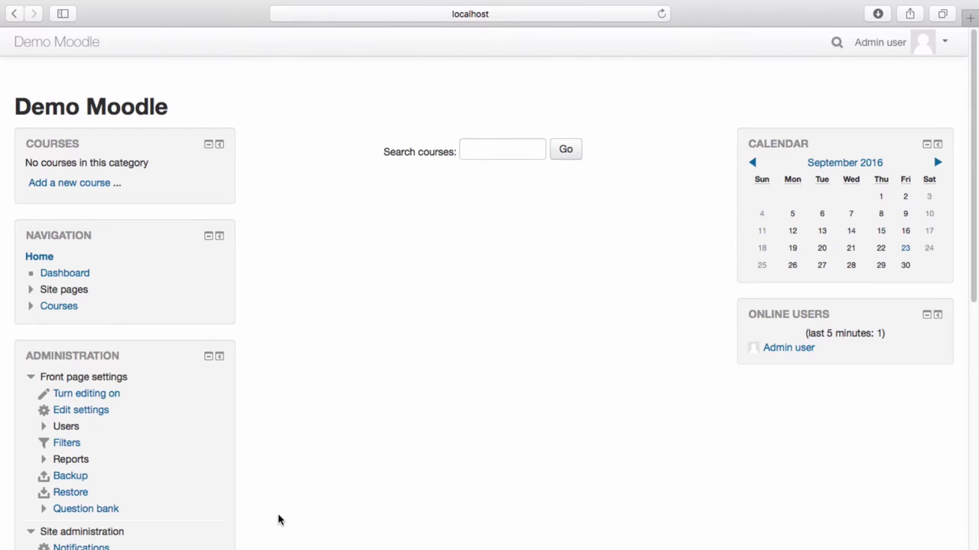
# Open Site administration > Plugins > Enrolments > Manage enrol plugins to check Cohort sync
pyautogui.scroll(-1, 187, 540)
pyautogui.scroll(-5, 186, 541)
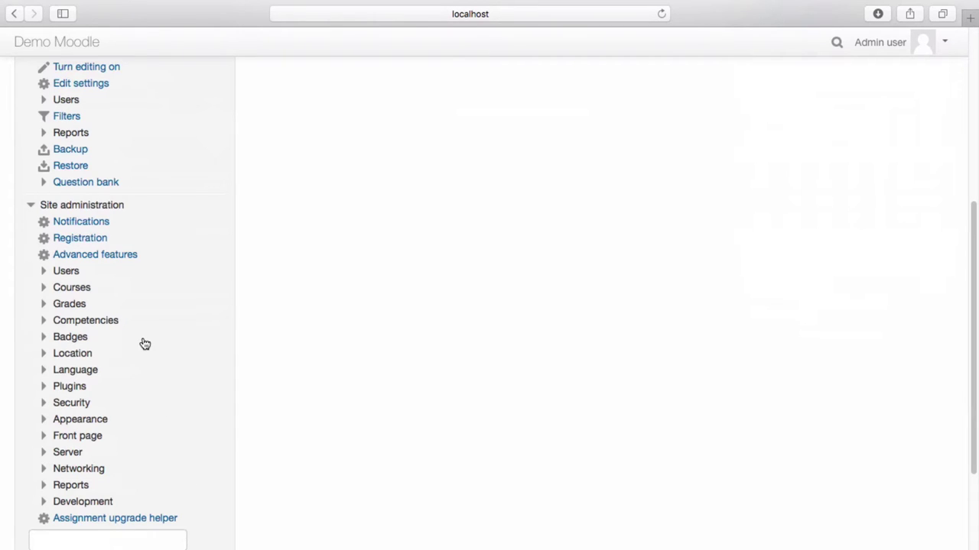
pyautogui.click(77, 389)
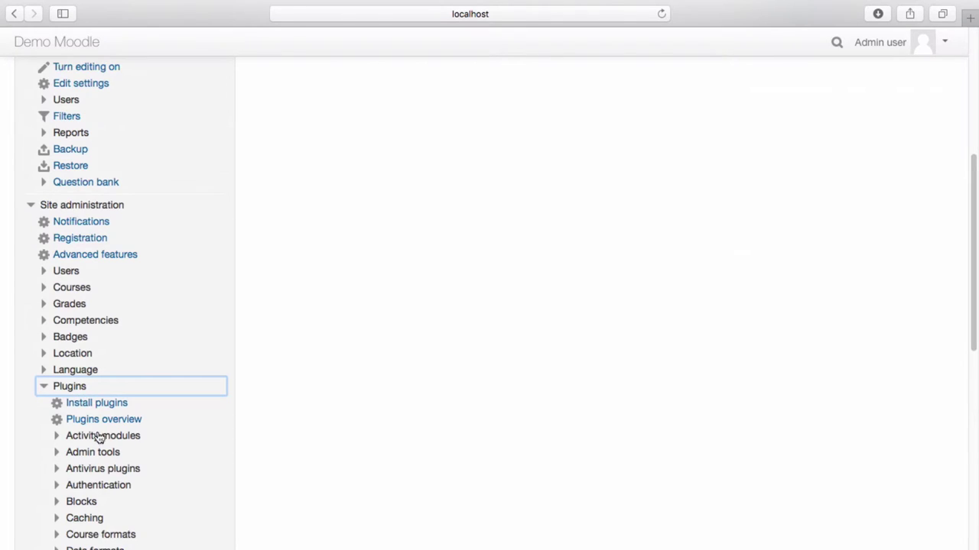
pyautogui.scroll(-3, 107, 463)
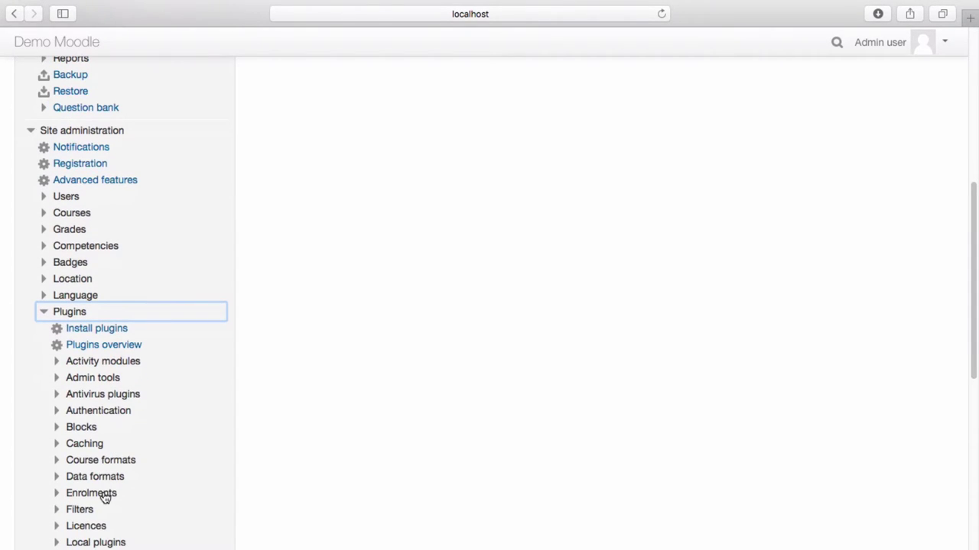
pyautogui.click(105, 497)
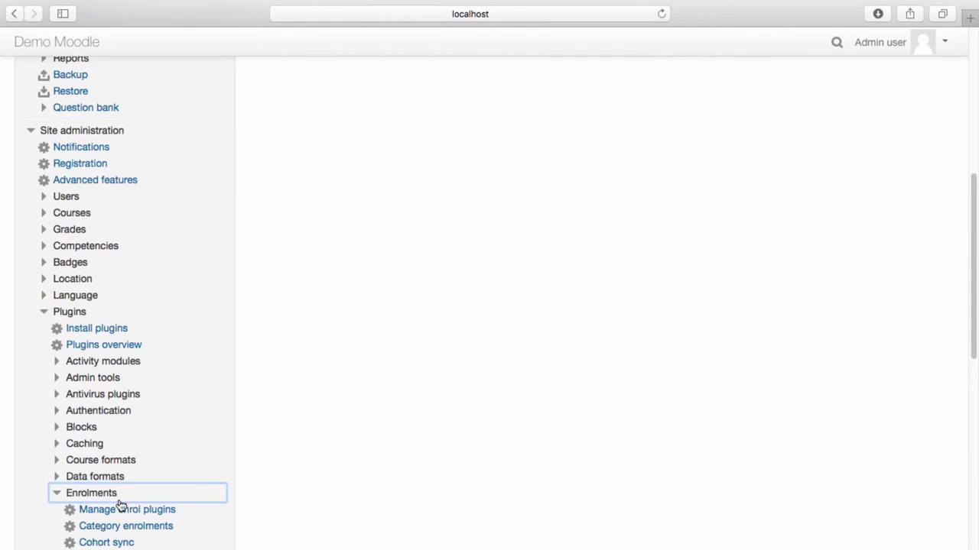
pyautogui.click(127, 510)
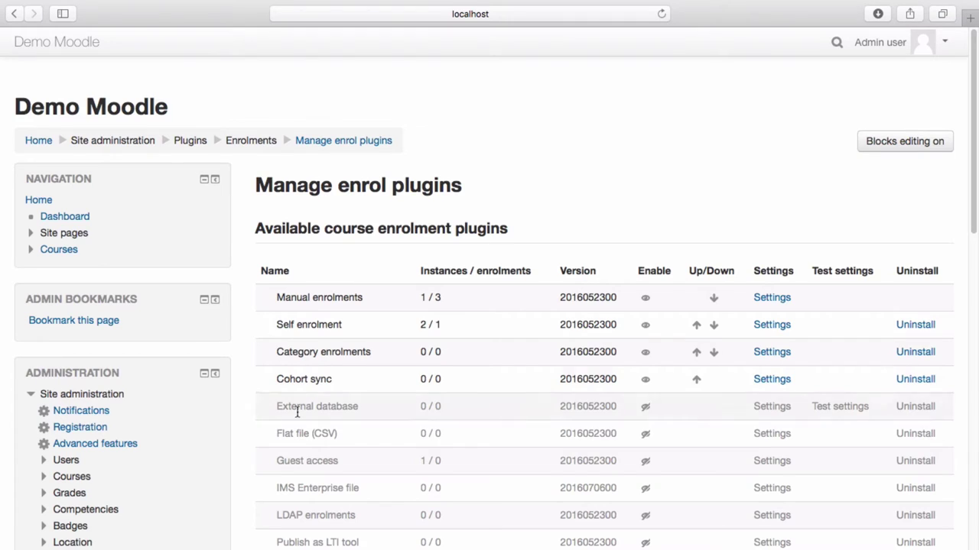
# Expand Users > Accounts in the Administration block to reveal Cohorts
pyautogui.click(65, 462)
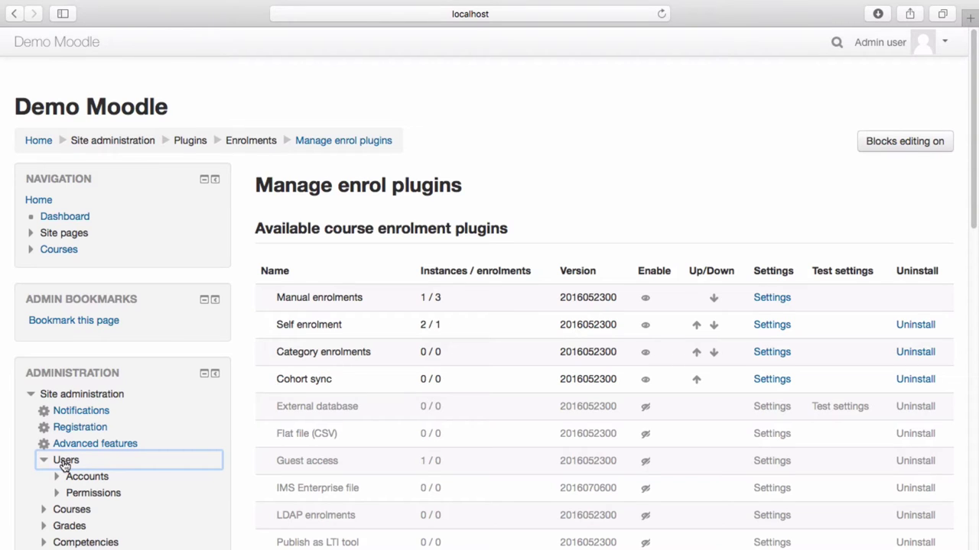
pyautogui.click(86, 477)
pyautogui.scroll(-3, 87, 477)
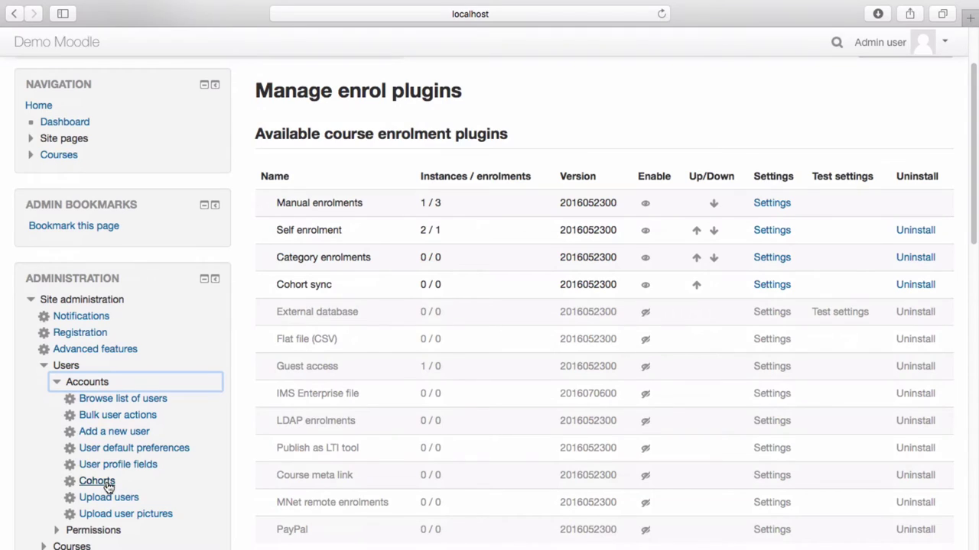
# Go to Users > Accounts > Cohorts and start adding a new cohort
pyautogui.click(101, 482)
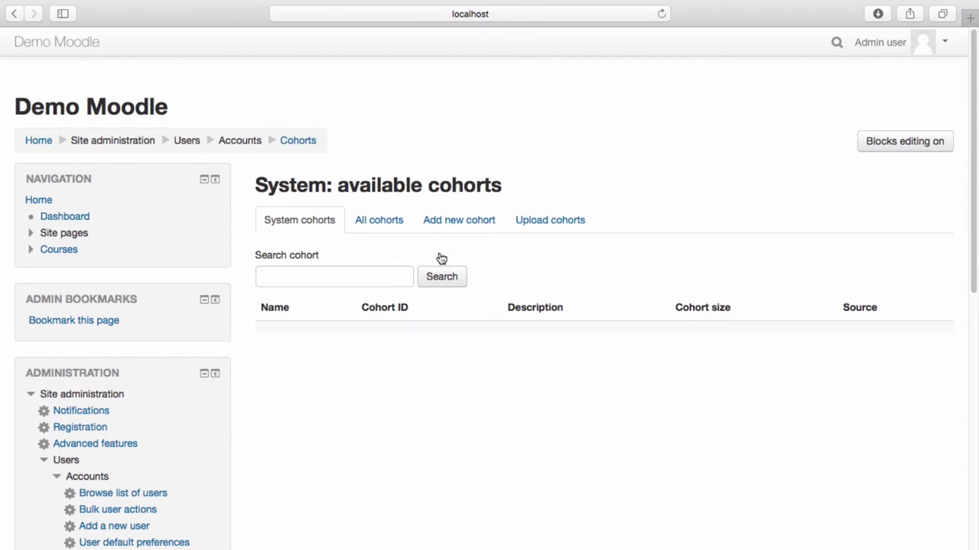
pyautogui.click(459, 226)
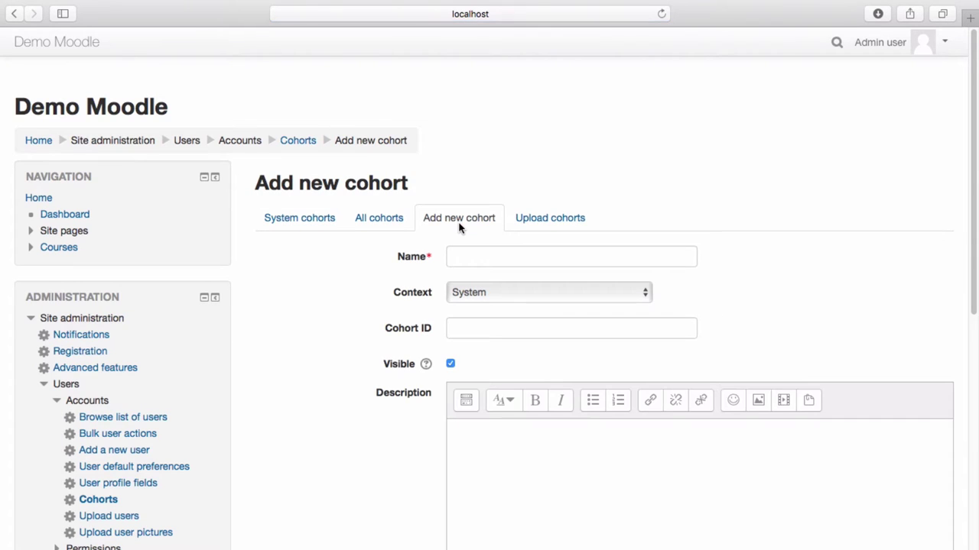
# Create cohort 'Cohort one' in System context with cohort ID 'CH1' and save it
pyautogui.click(473, 254)
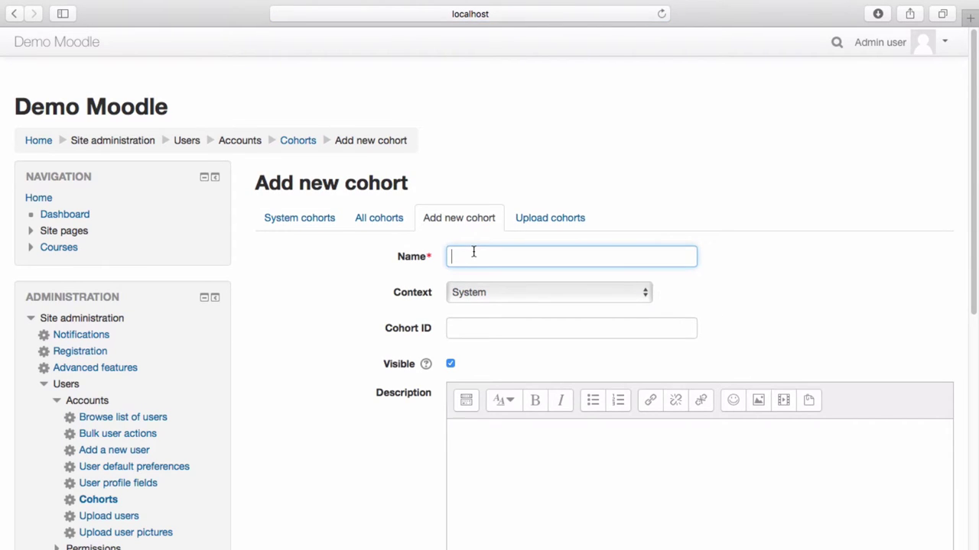
pyautogui.write('Cohort one')
pyautogui.click(624, 295)
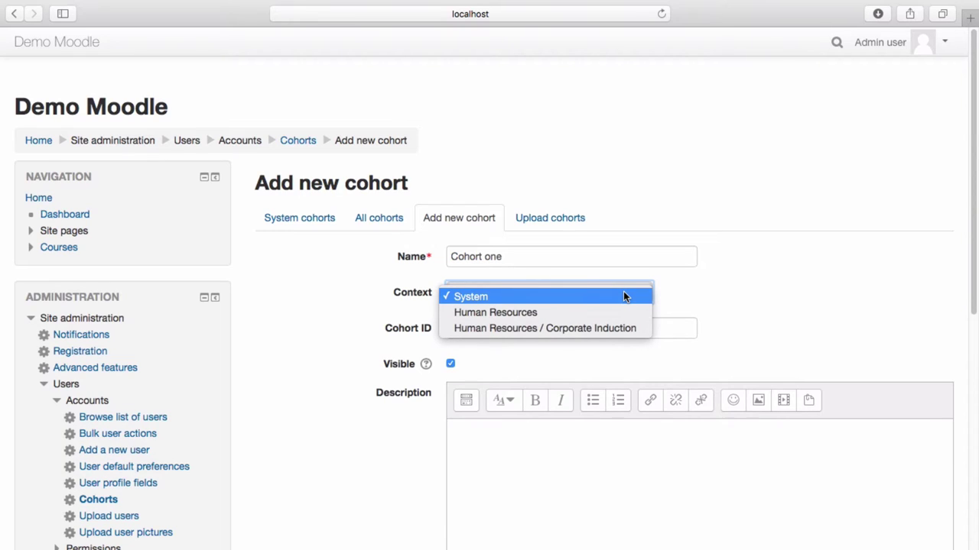
pyautogui.click(619, 297)
pyautogui.click(568, 324)
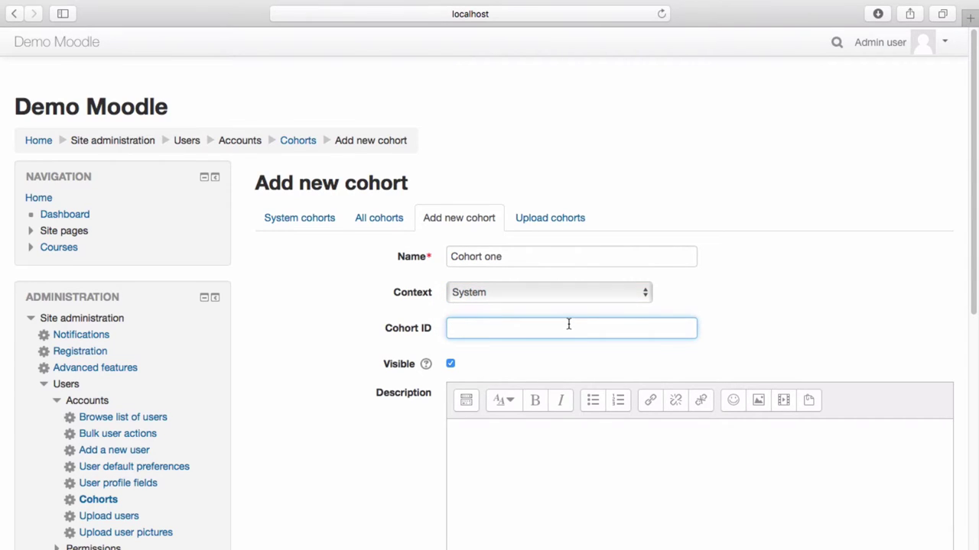
pyautogui.write('CH1')
pyautogui.click(529, 355)
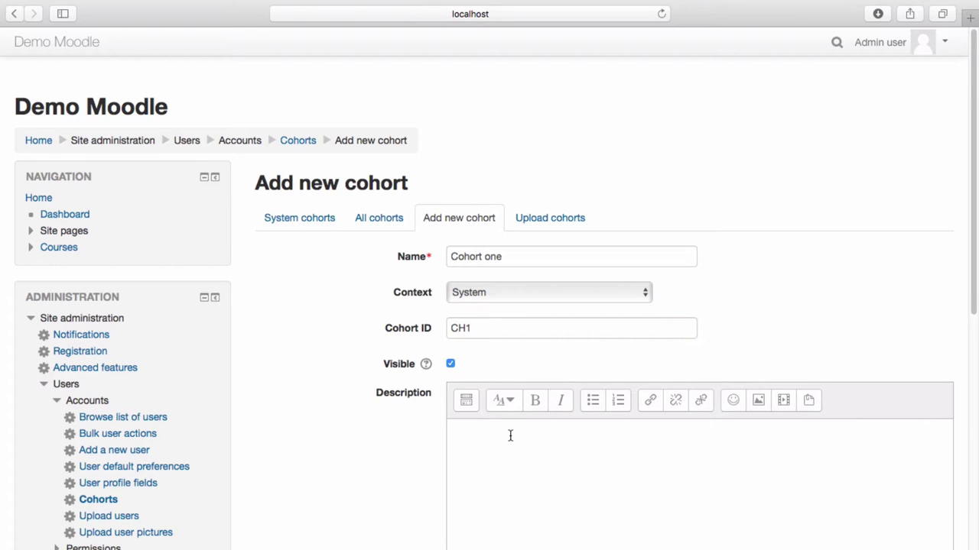
pyautogui.scroll(-5, 510, 439)
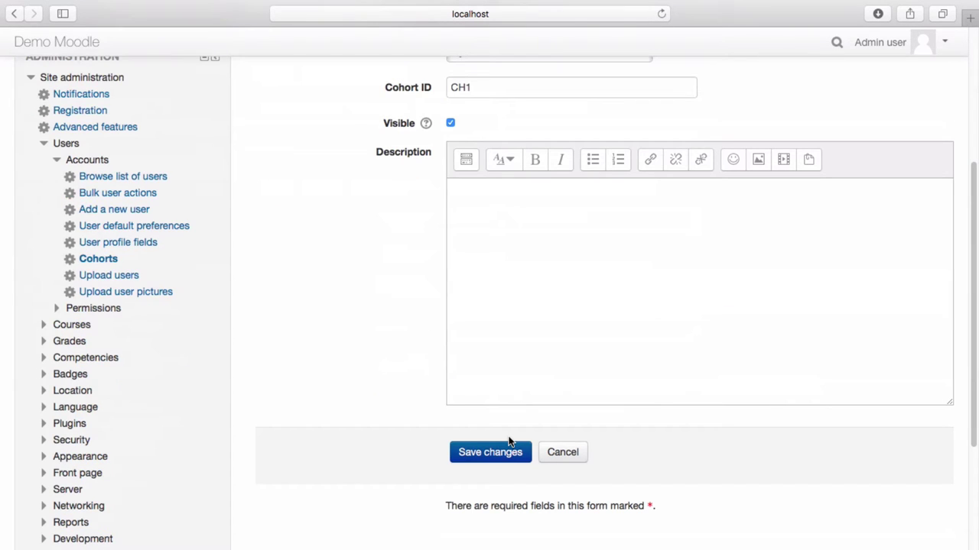
pyautogui.click(509, 452)
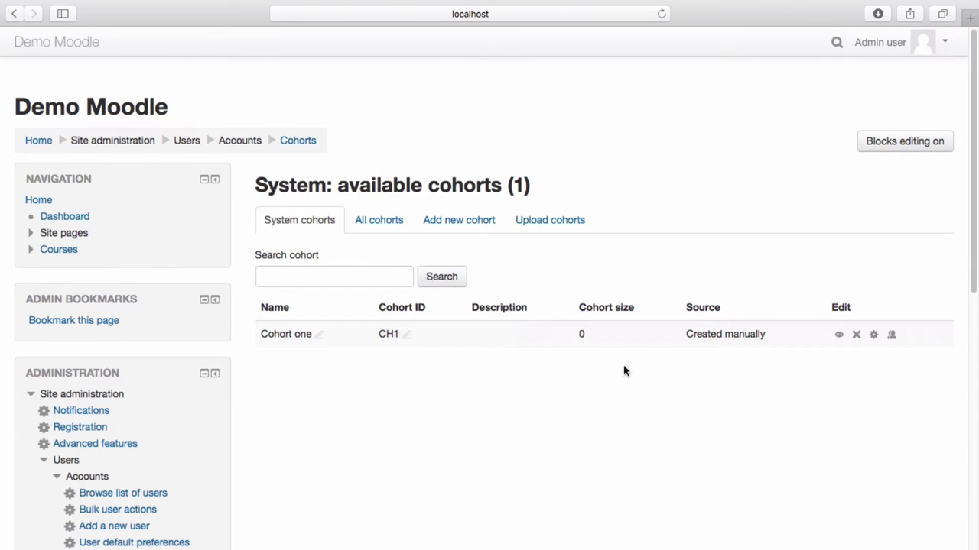
# Add the three learner accounts as members of Cohort one, then go to the Courses list
pyautogui.click(892, 334)
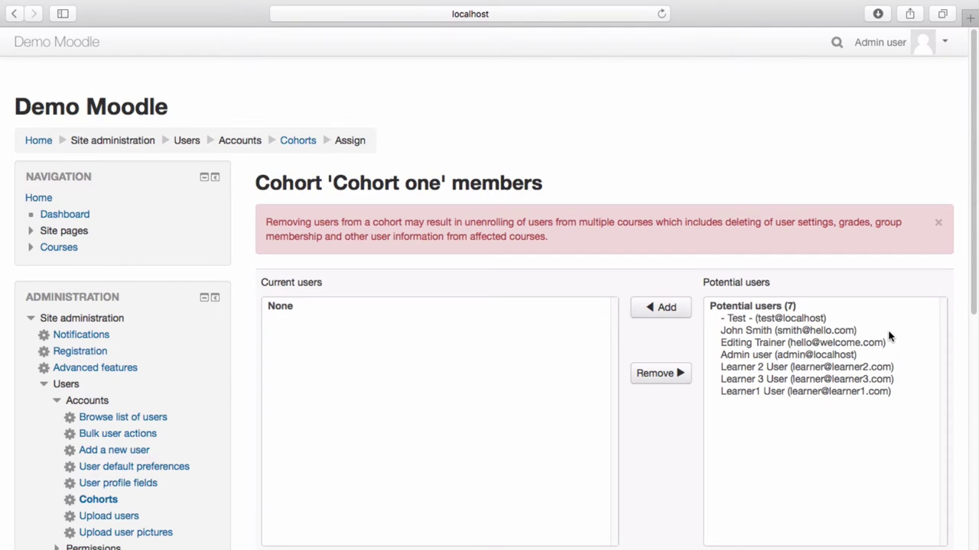
pyautogui.click(768, 370)
pyautogui.keyDown('shift'); pyautogui.click(769, 391); pyautogui.keyUp('shift')
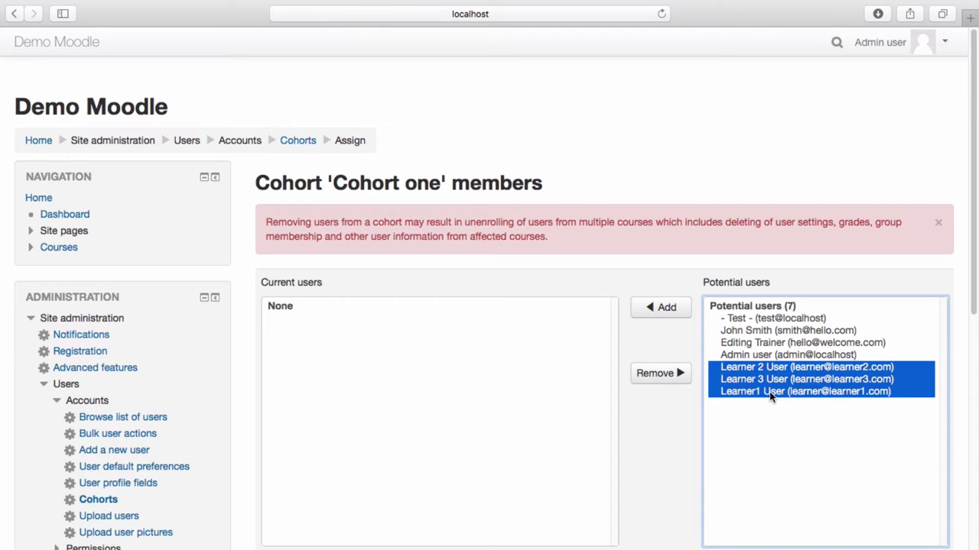
pyautogui.click(673, 311)
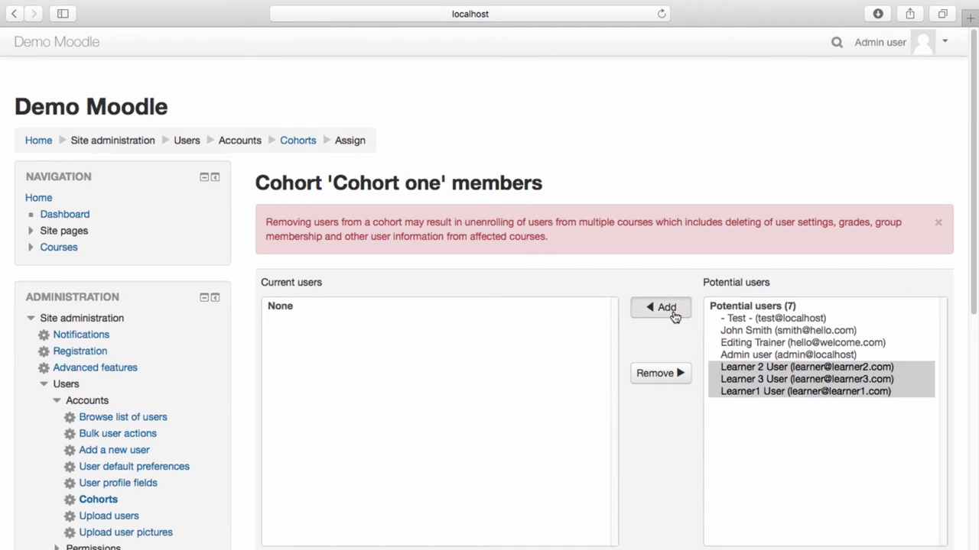
pyautogui.scroll(-1, 831, 420)
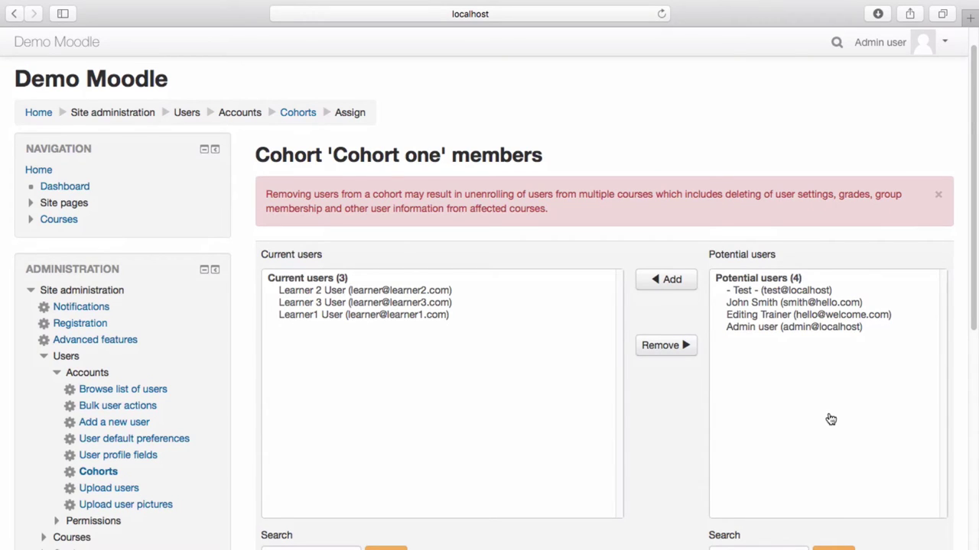
pyautogui.click(47, 220)
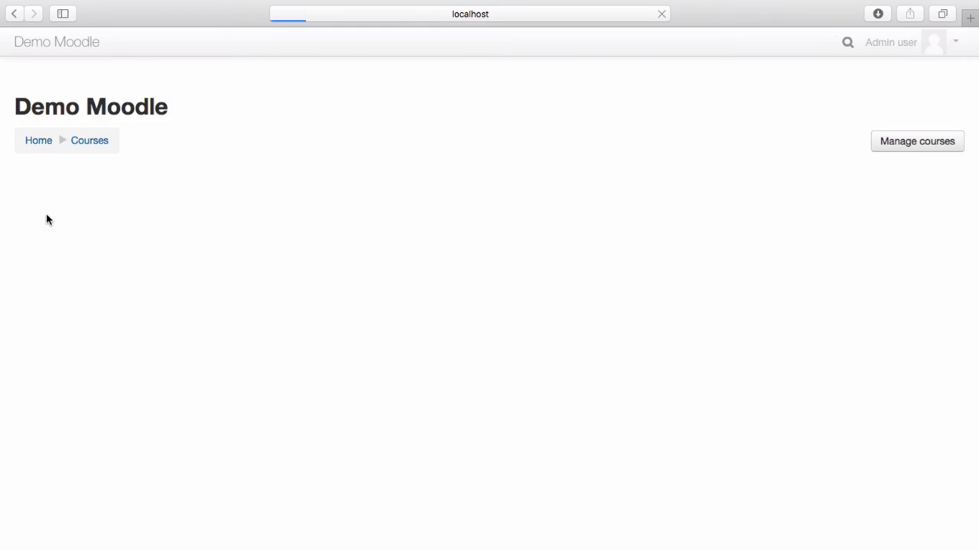
# Open the OHS course from the Human Resources > Corporate Induction category
pyautogui.click(80, 267)
pyautogui.click(91, 286)
pyautogui.click(90, 299)
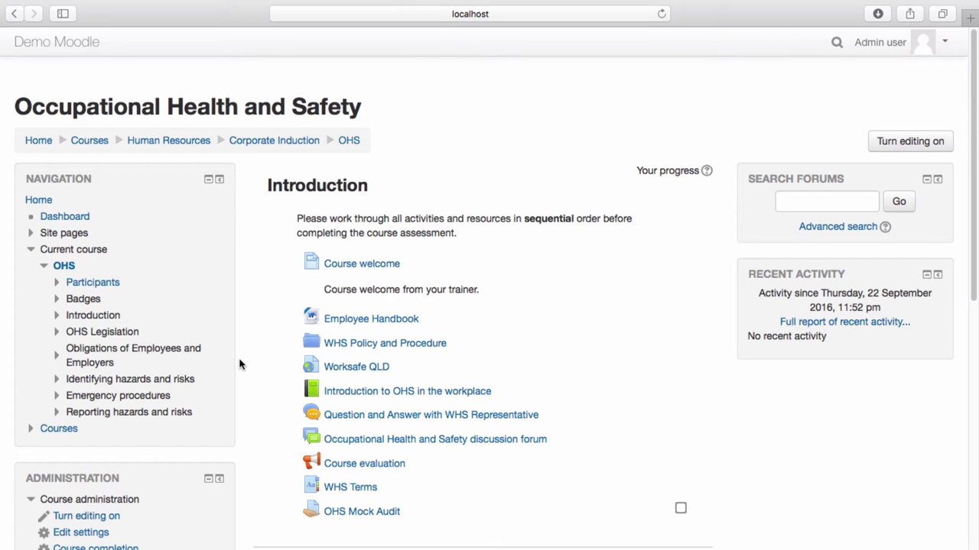
# Go to the OHS course's Enrolment methods page and expand the Add method list
pyautogui.scroll(-5, 240, 365)
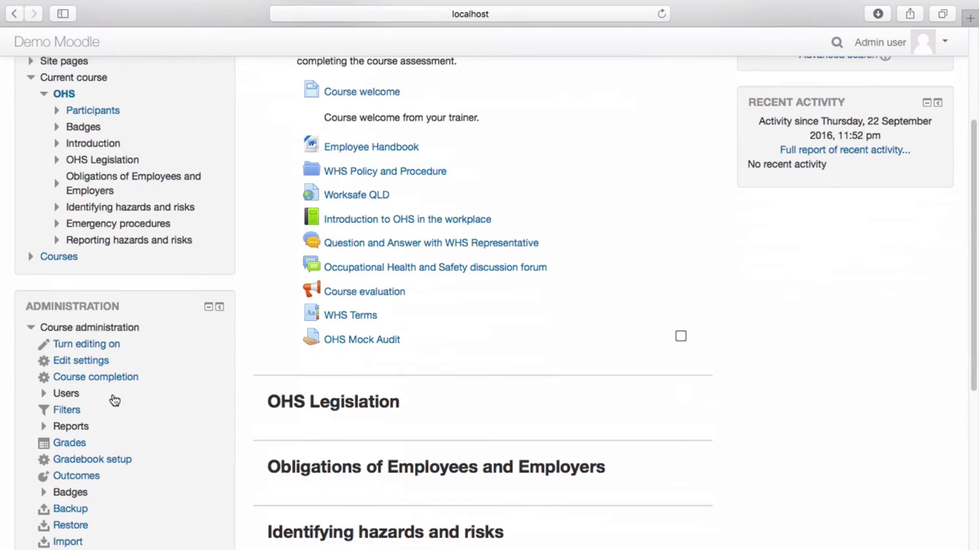
pyautogui.scroll(-1, 76, 402)
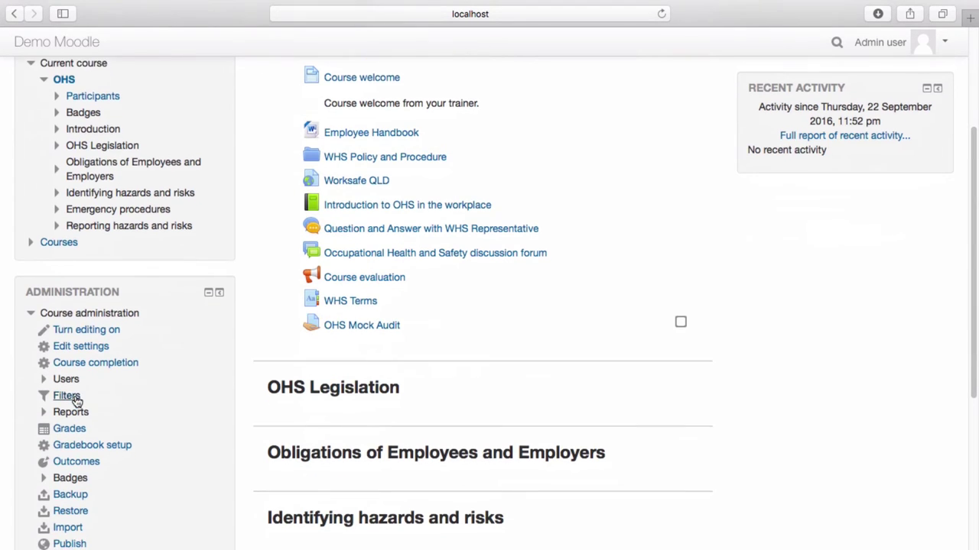
pyautogui.click(76, 379)
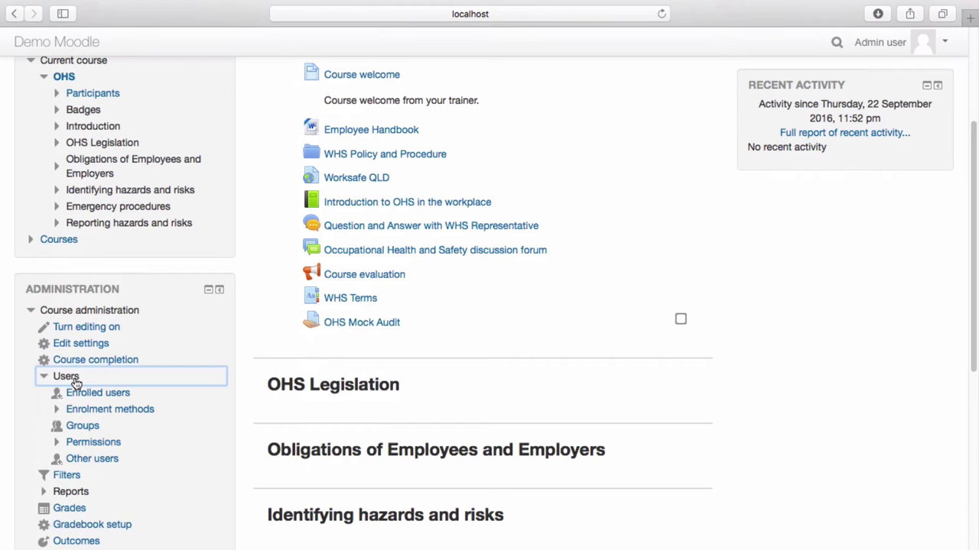
pyautogui.click(90, 409)
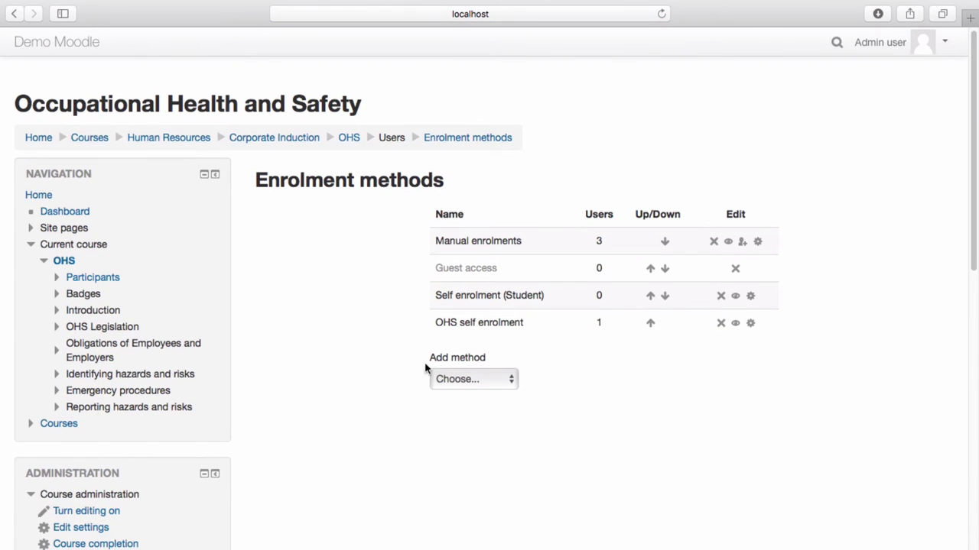
pyautogui.click(484, 386)
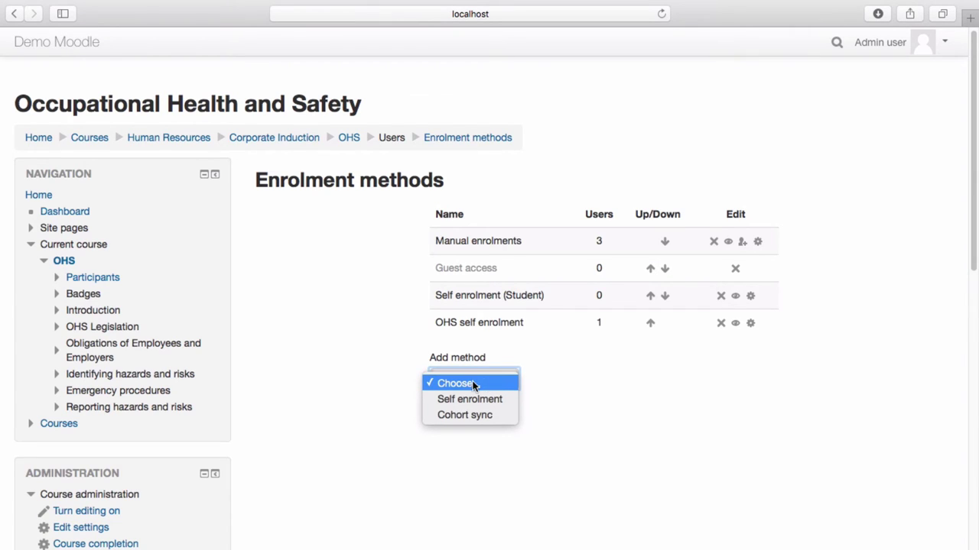
# Add a Cohort sync method named Sync1 linking Cohort one with the Student role
pyautogui.click(470, 414)
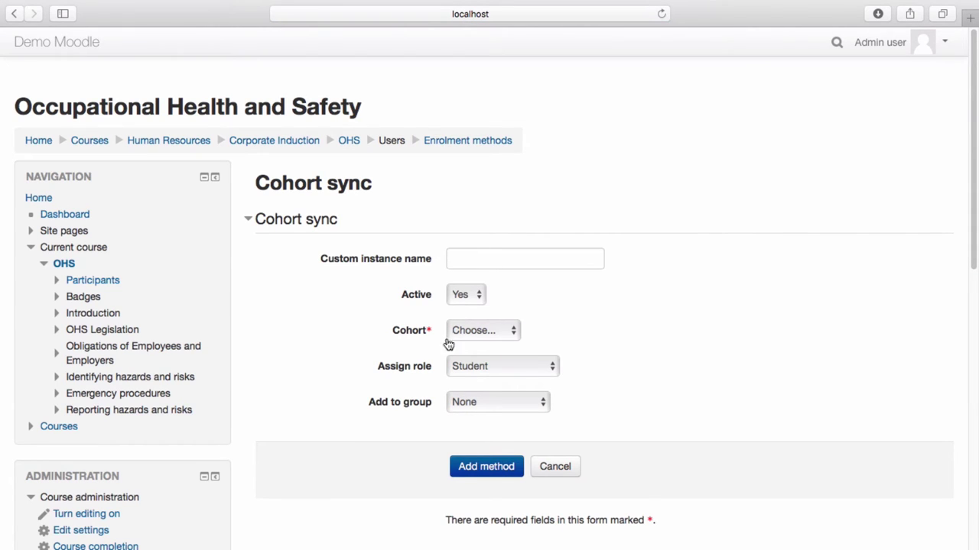
pyautogui.click(472, 257)
pyautogui.write('Sync1')
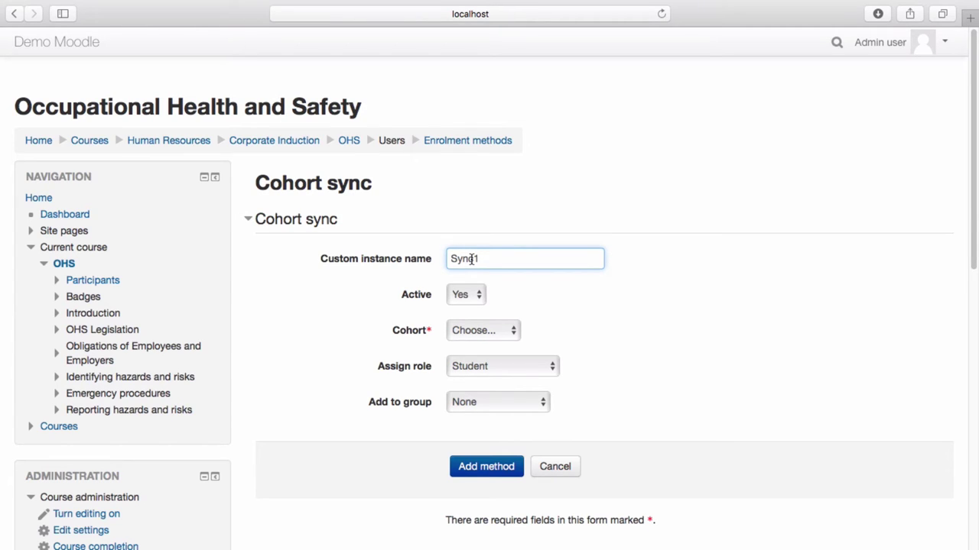
pyautogui.click(489, 331)
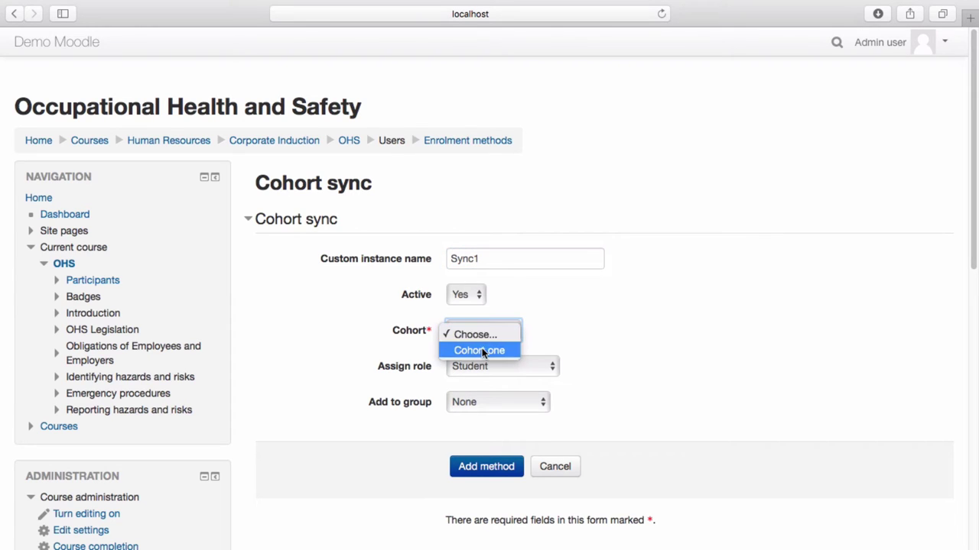
pyautogui.click(482, 350)
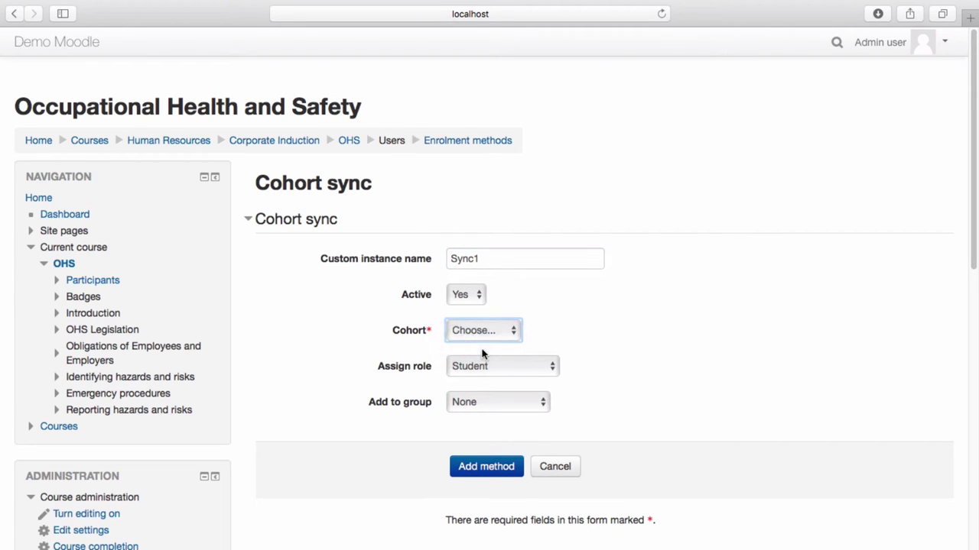
pyautogui.click(521, 367)
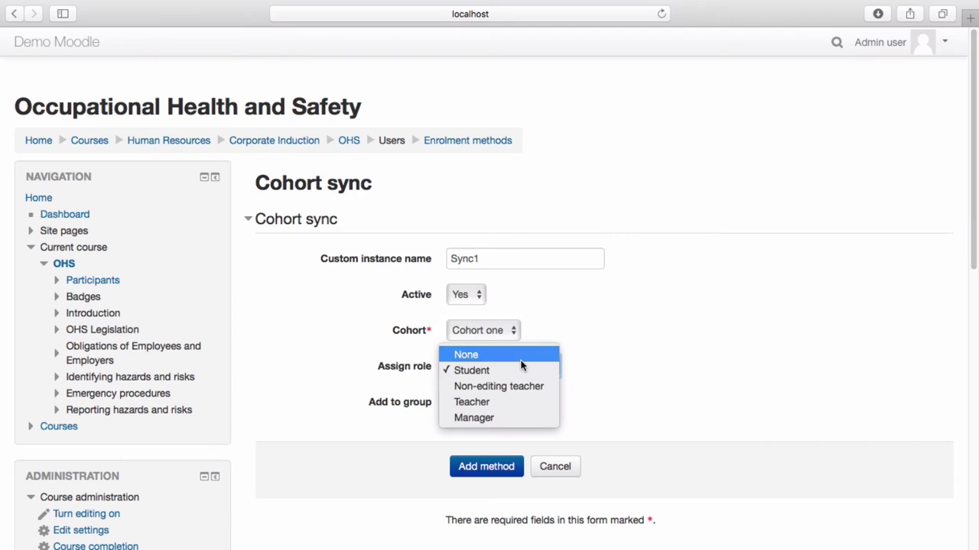
pyautogui.click(485, 371)
pyautogui.click(608, 390)
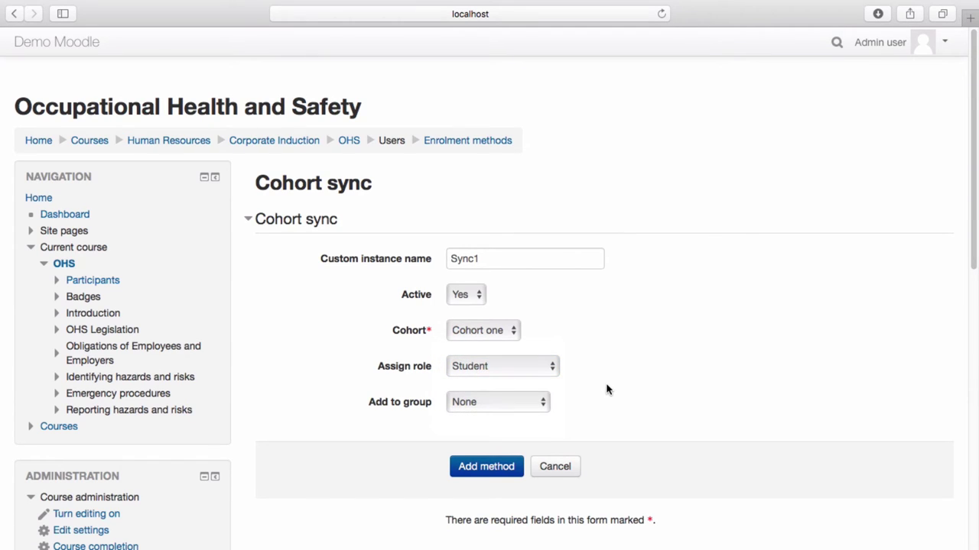
pyautogui.click(490, 464)
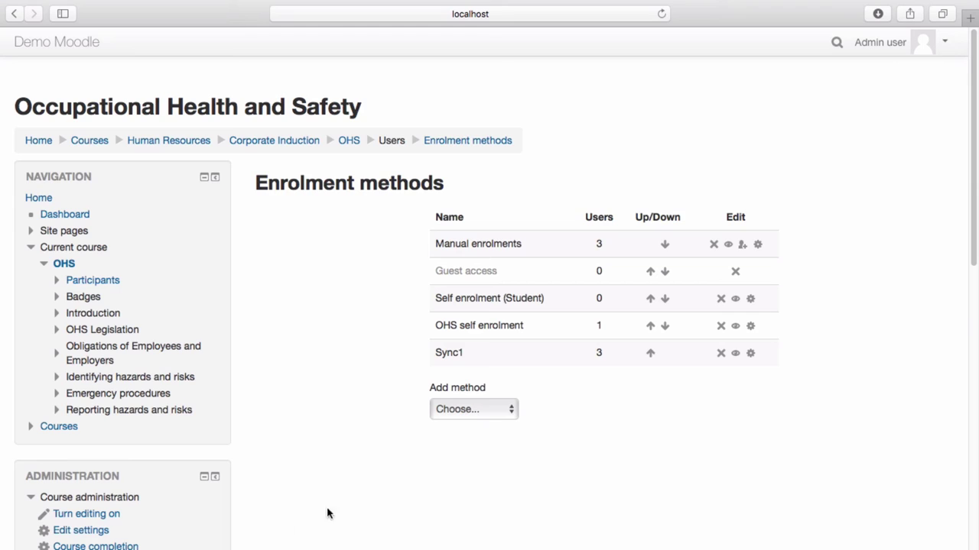
# Go to the Groups page under the OHS course's Course administration > Users
pyautogui.scroll(-5, 212, 526)
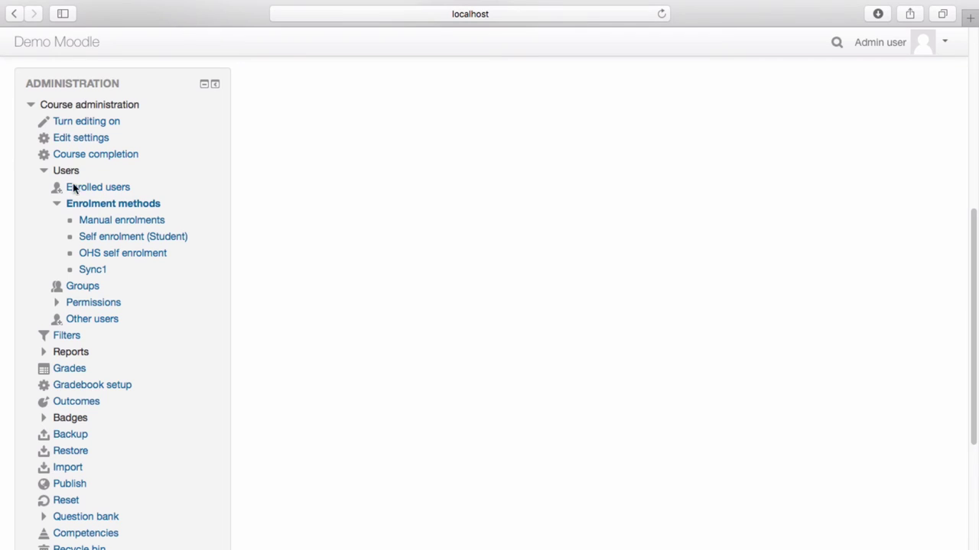
pyautogui.click(86, 289)
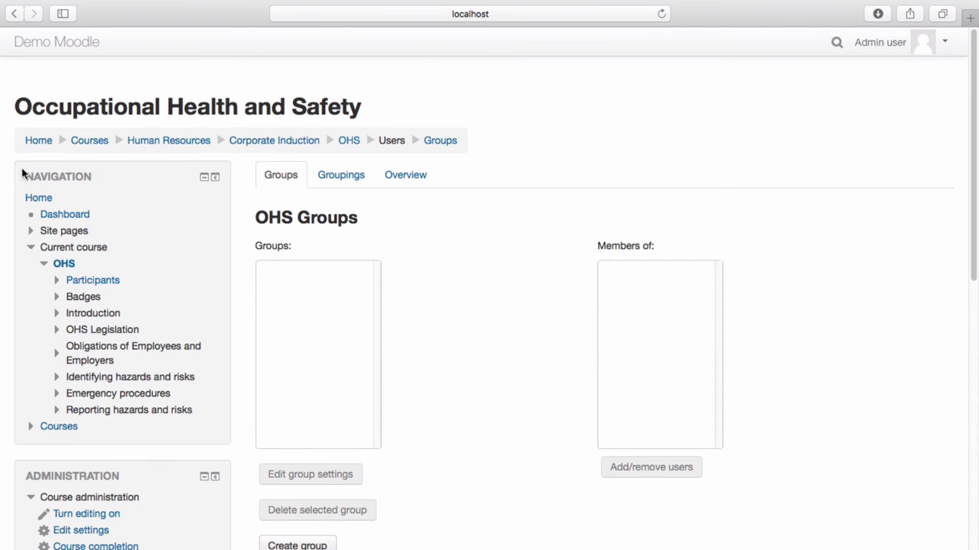
pyautogui.scroll(-3, 461, 433)
# Create and save a group named 'Group one', leaving its description empty
pyautogui.click(315, 426)
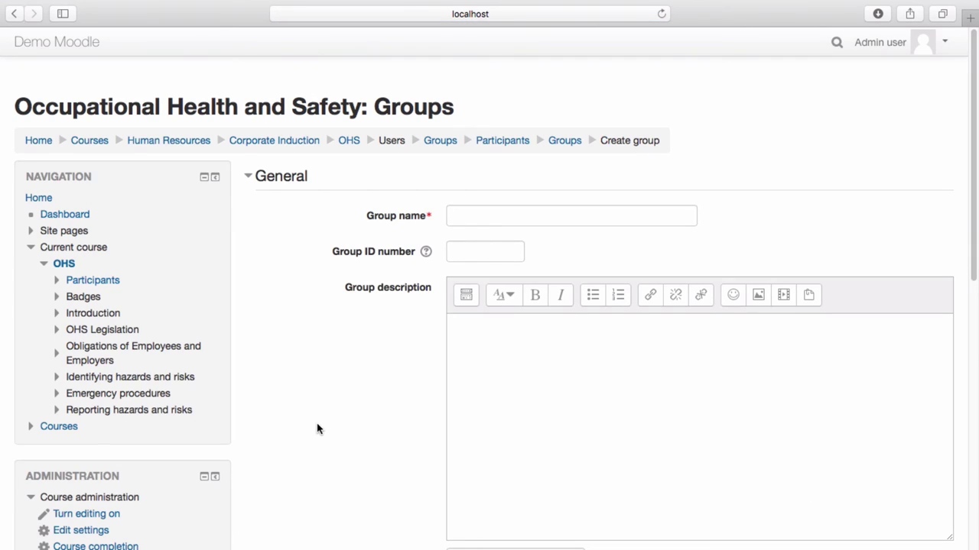
pyautogui.click(498, 216)
pyautogui.write('Group one')
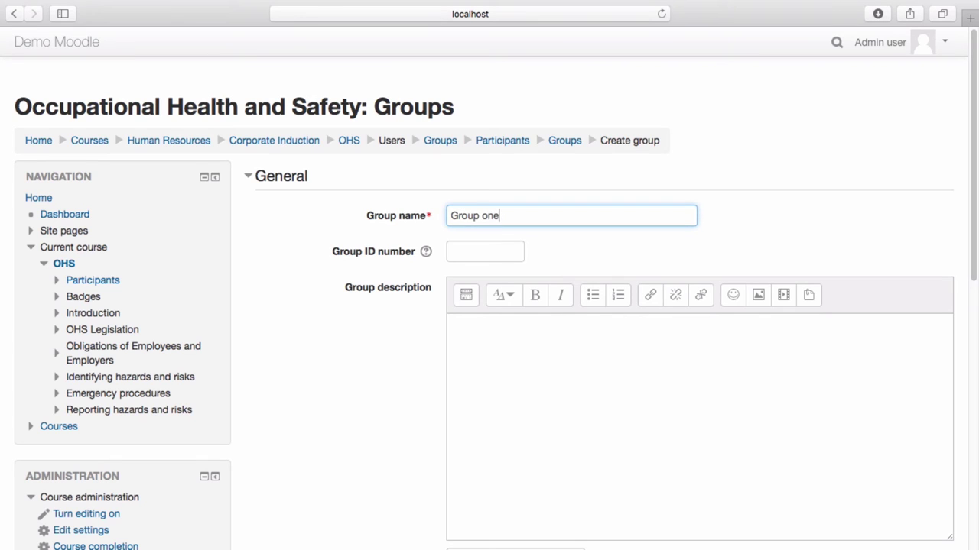
pyautogui.click(519, 345)
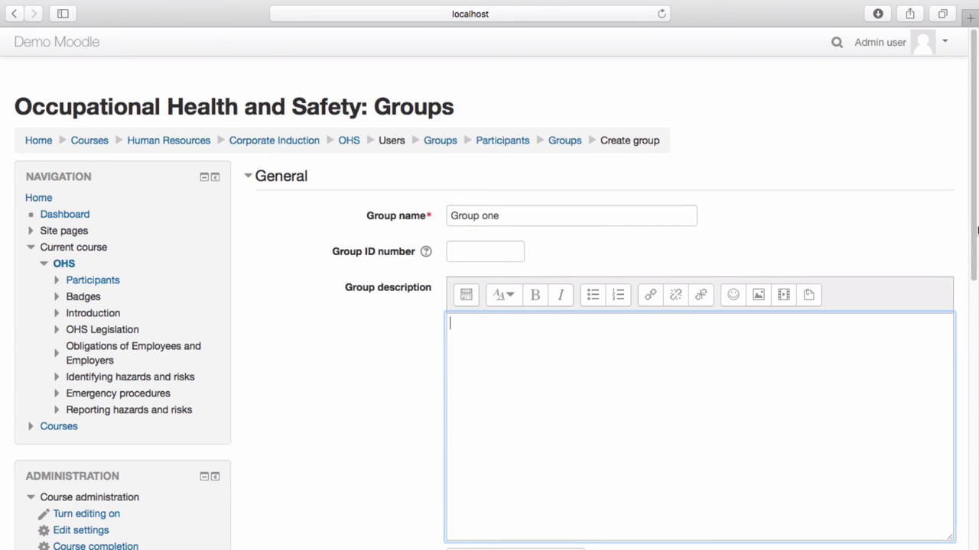
pyautogui.moveTo(976, 229); pyautogui.dragTo(976, 334)
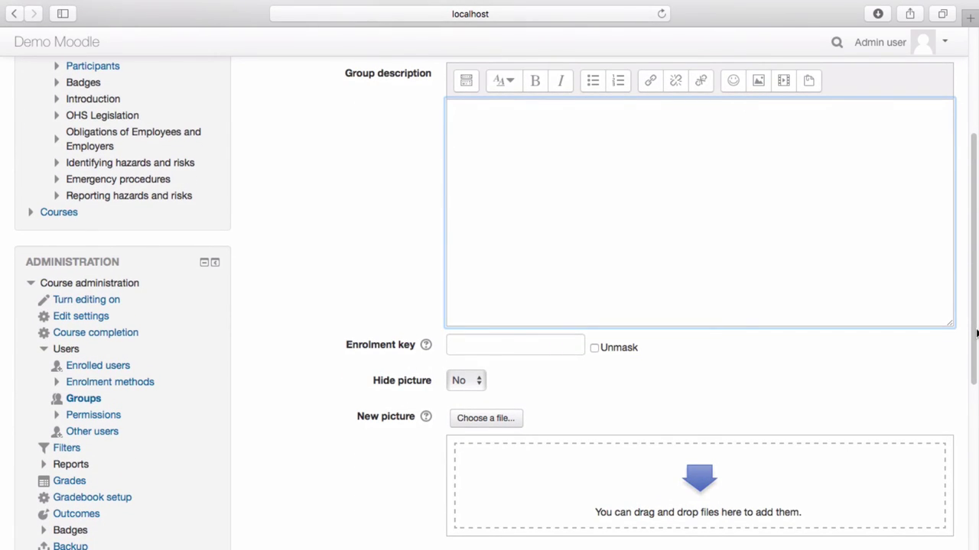
pyautogui.moveTo(976, 333); pyautogui.dragTo(974, 398)
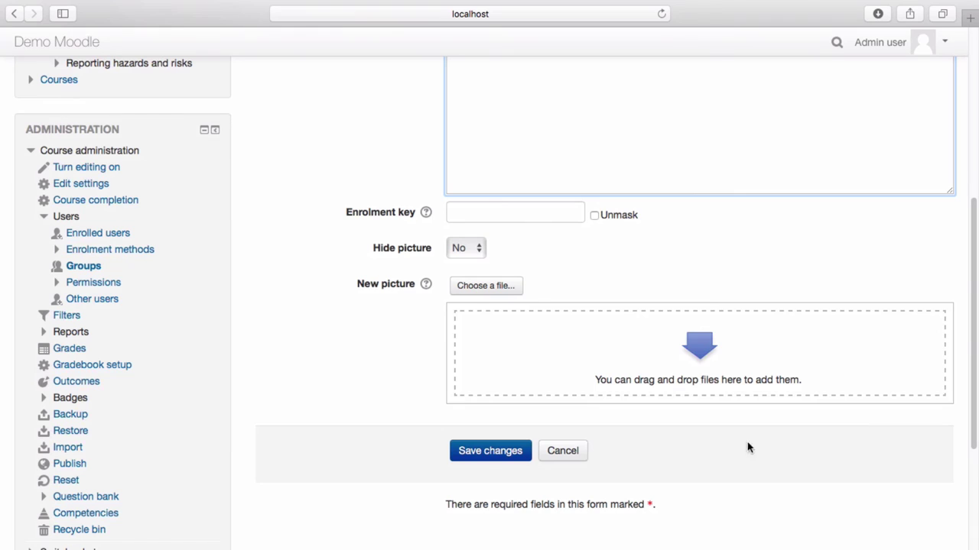
pyautogui.click(479, 451)
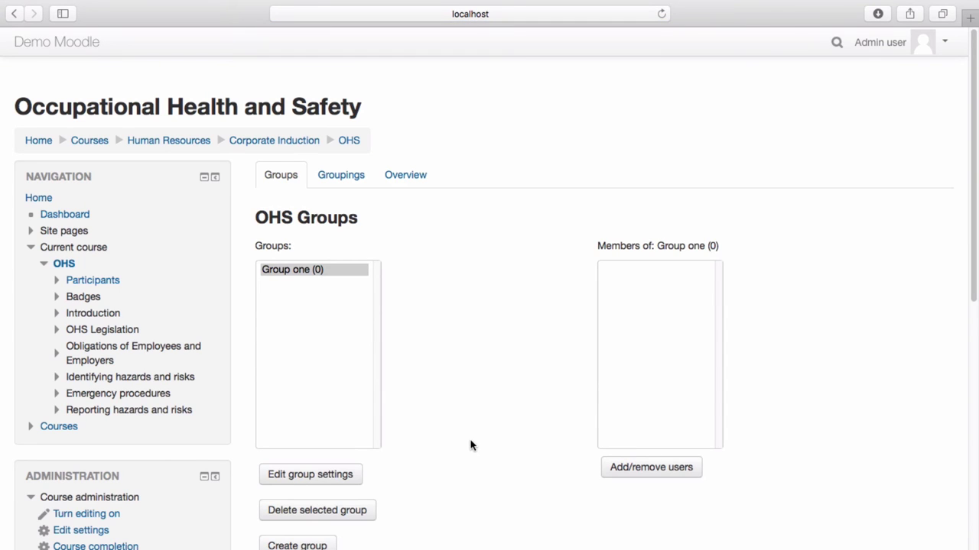
# Add the three learners to Group one and confirm it now lists three members
pyautogui.click(336, 272)
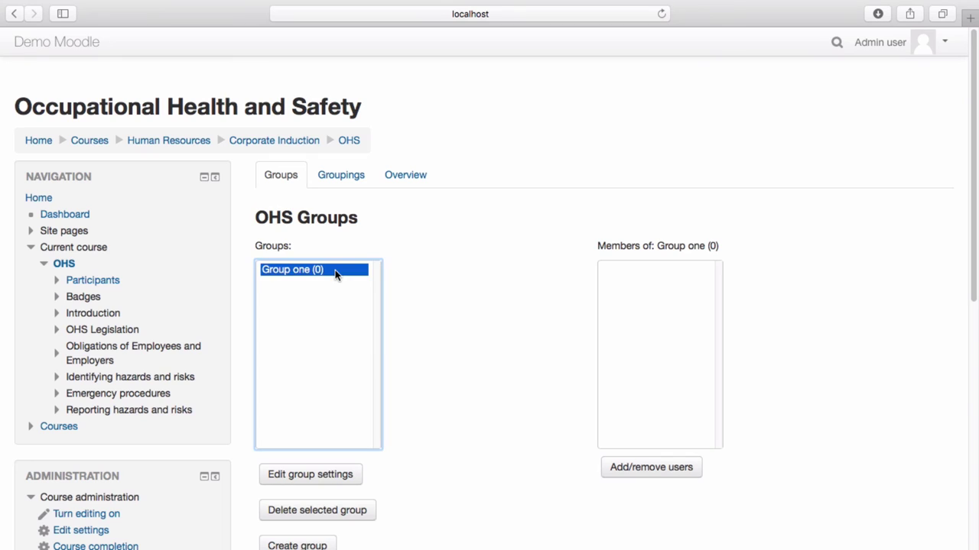
pyautogui.click(662, 472)
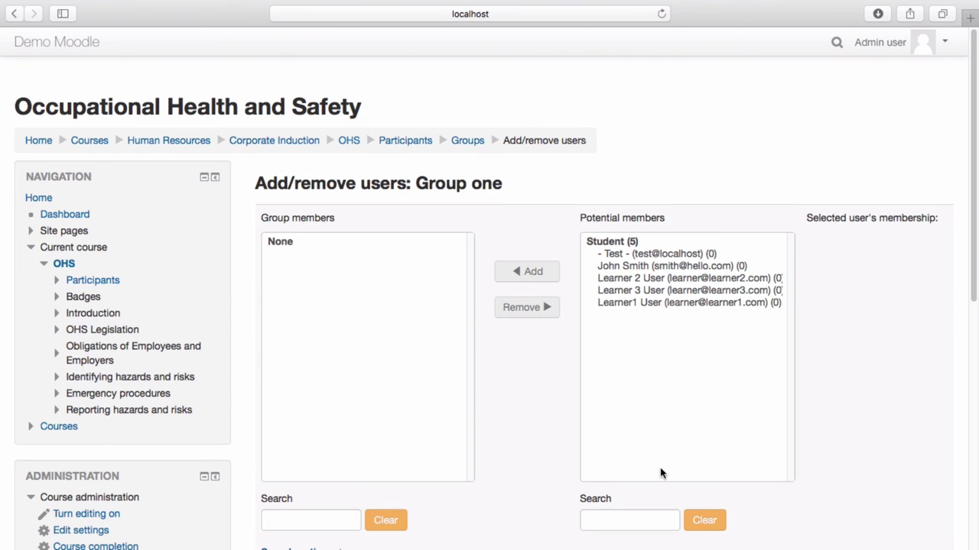
pyautogui.click(651, 290)
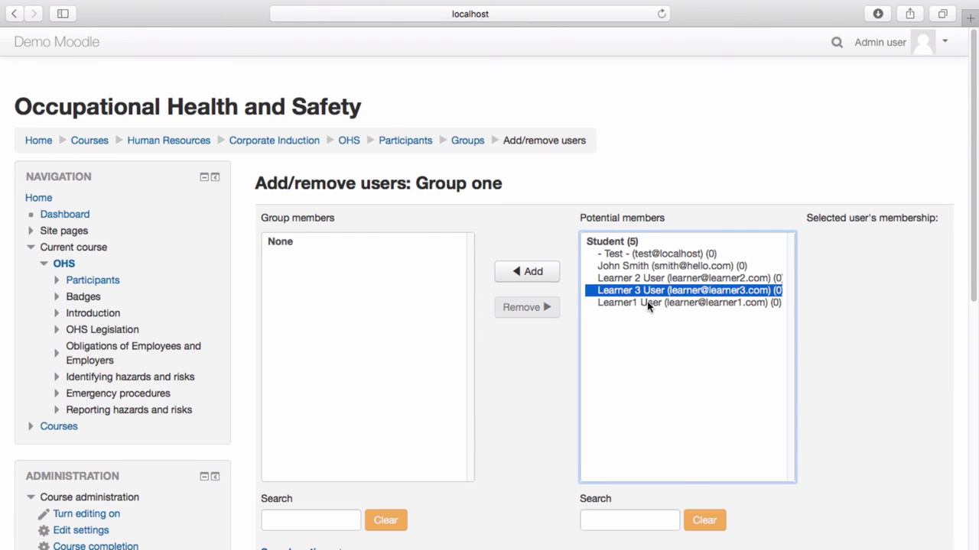
pyautogui.moveTo(646, 302); pyautogui.dragTo(647, 278)
pyautogui.click(553, 271)
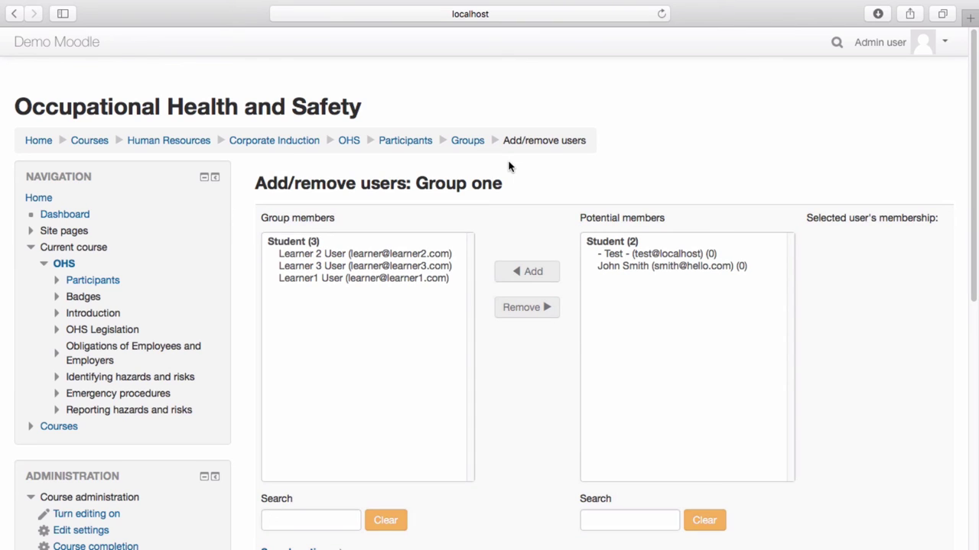
pyautogui.click(474, 142)
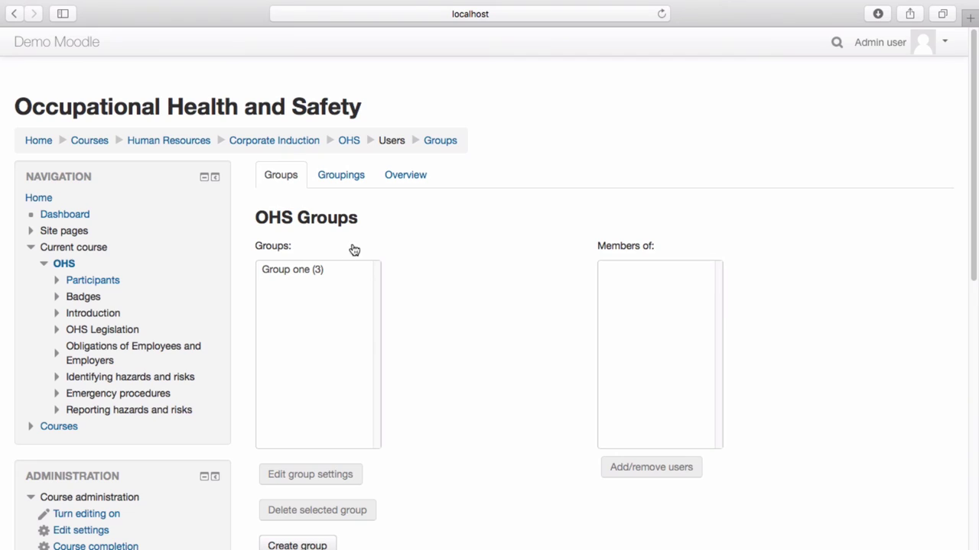
pyautogui.click(318, 270)
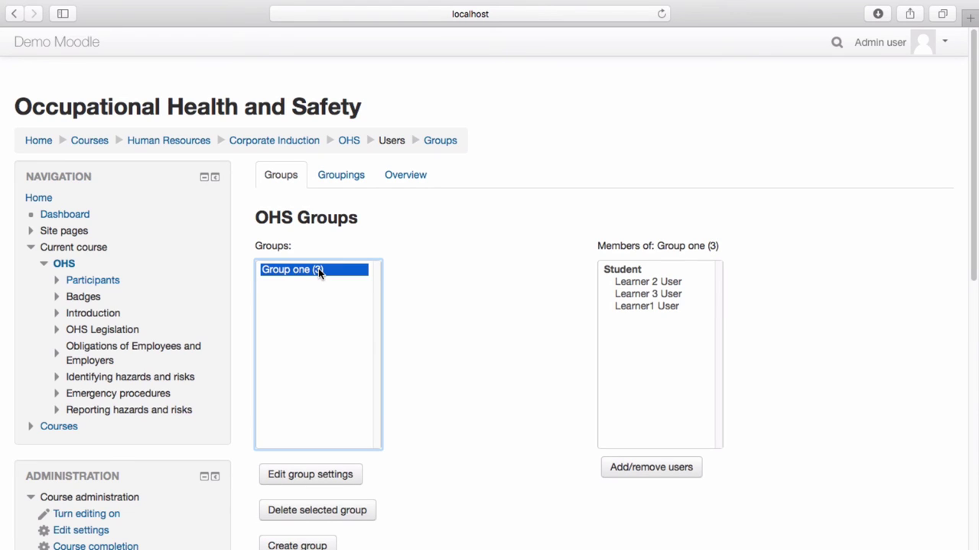